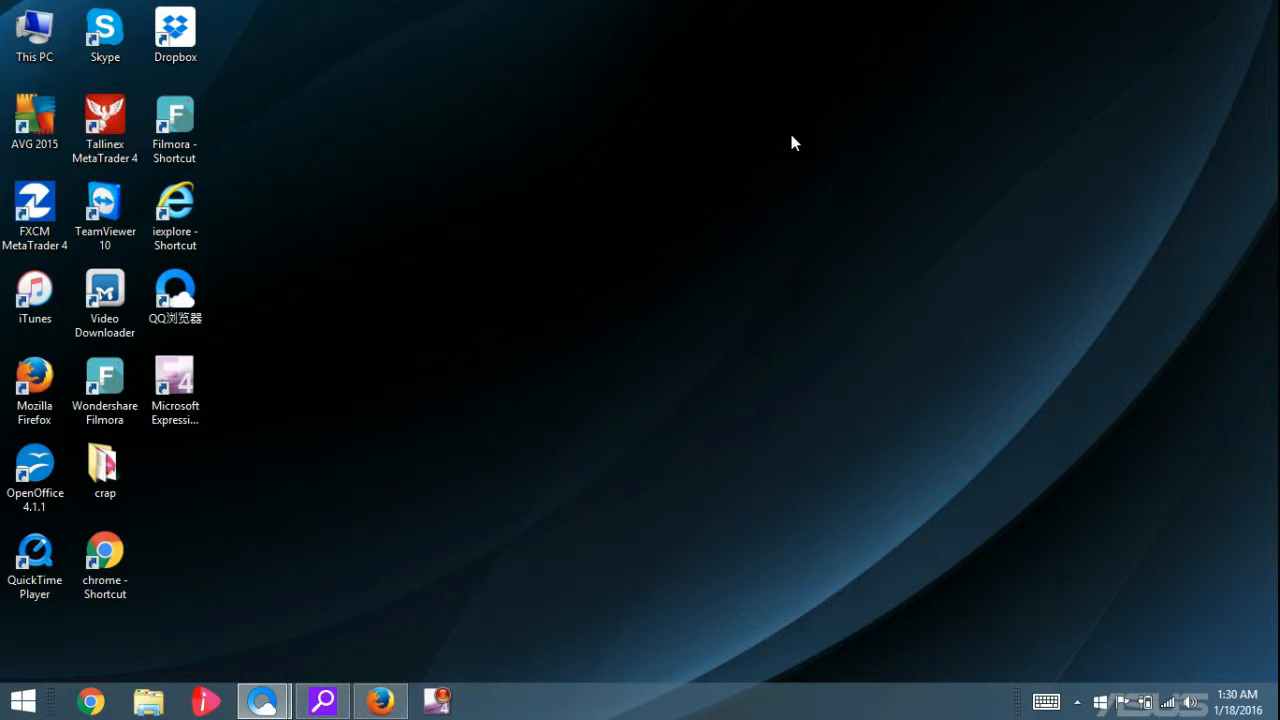
{"action": "key", "text": "super+c"}
{"action": "key", "text": "Escape"}
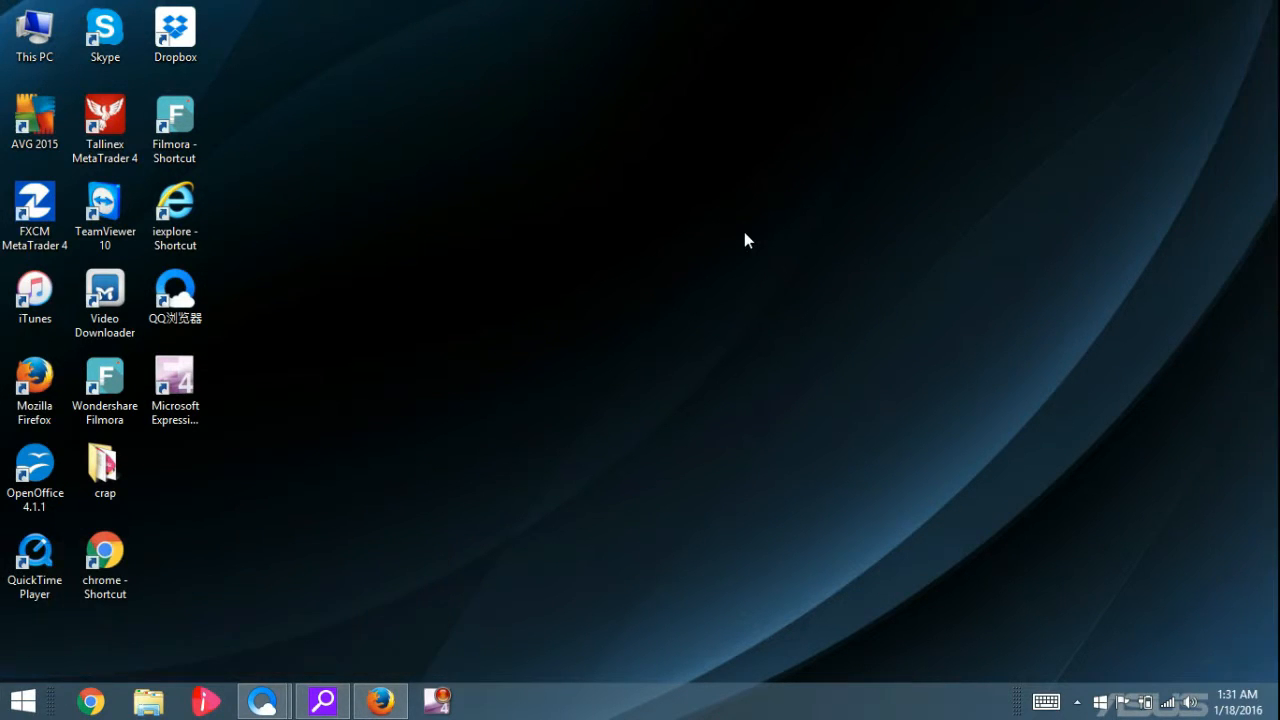
{"action": "key", "text": "super+c"}
{"action": "key", "text": "Escape"}
{"action": "left_click", "coordinate": [150, 703]}
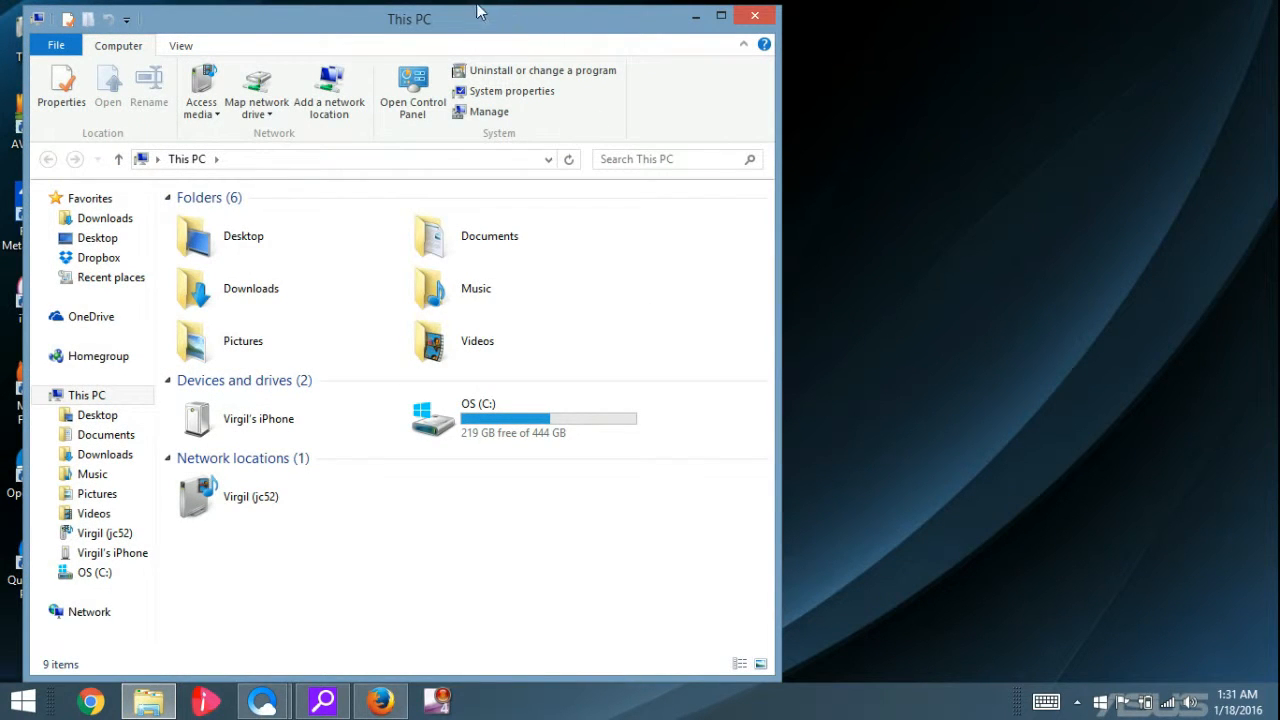
{"action": "left_click_drag", "start_coordinate": [465, 25], "coordinate": [904, 59]}
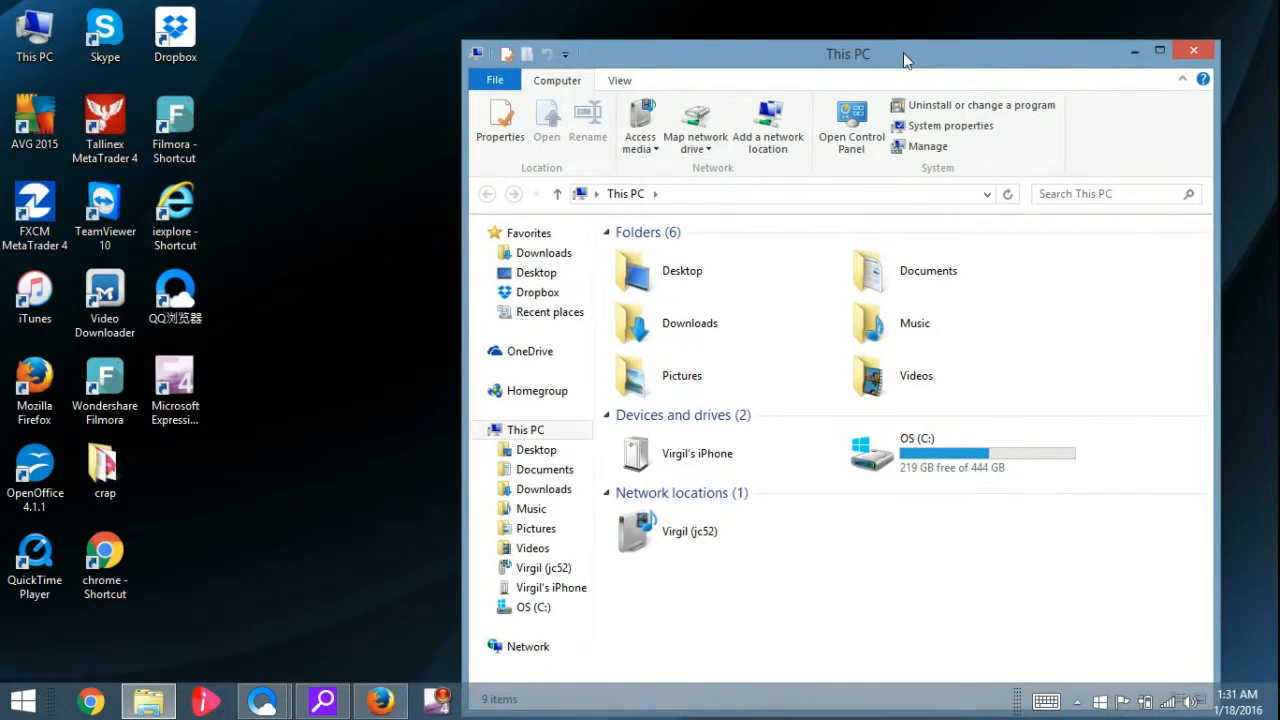
{"action": "left_click", "coordinate": [1200, 53]}
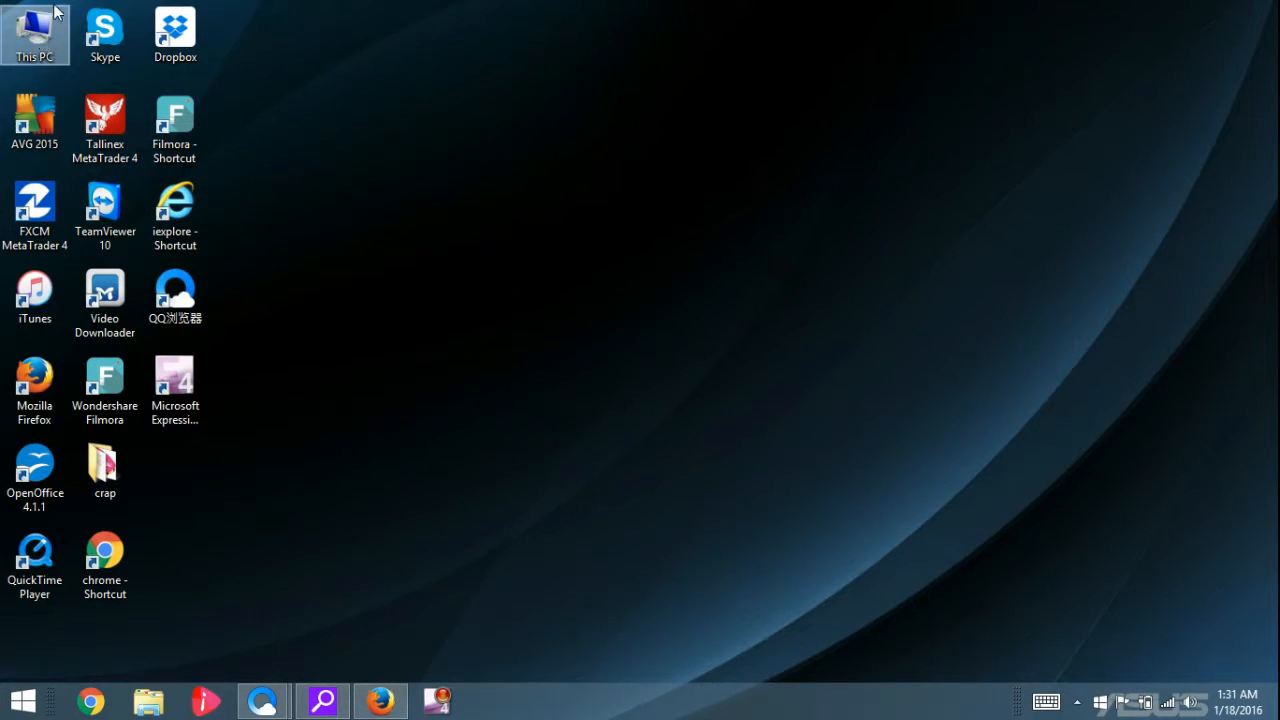
{"action": "double_click", "coordinate": [40, 40]}
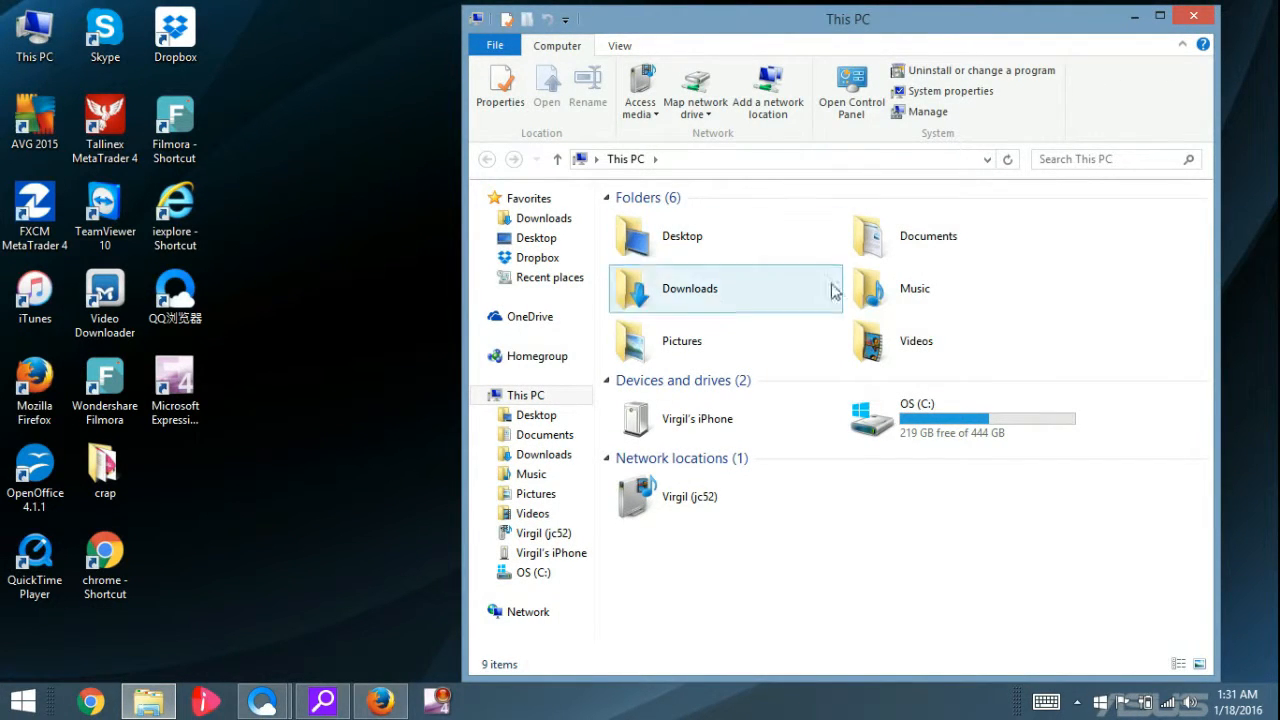
{"action": "left_click", "coordinate": [1197, 17]}
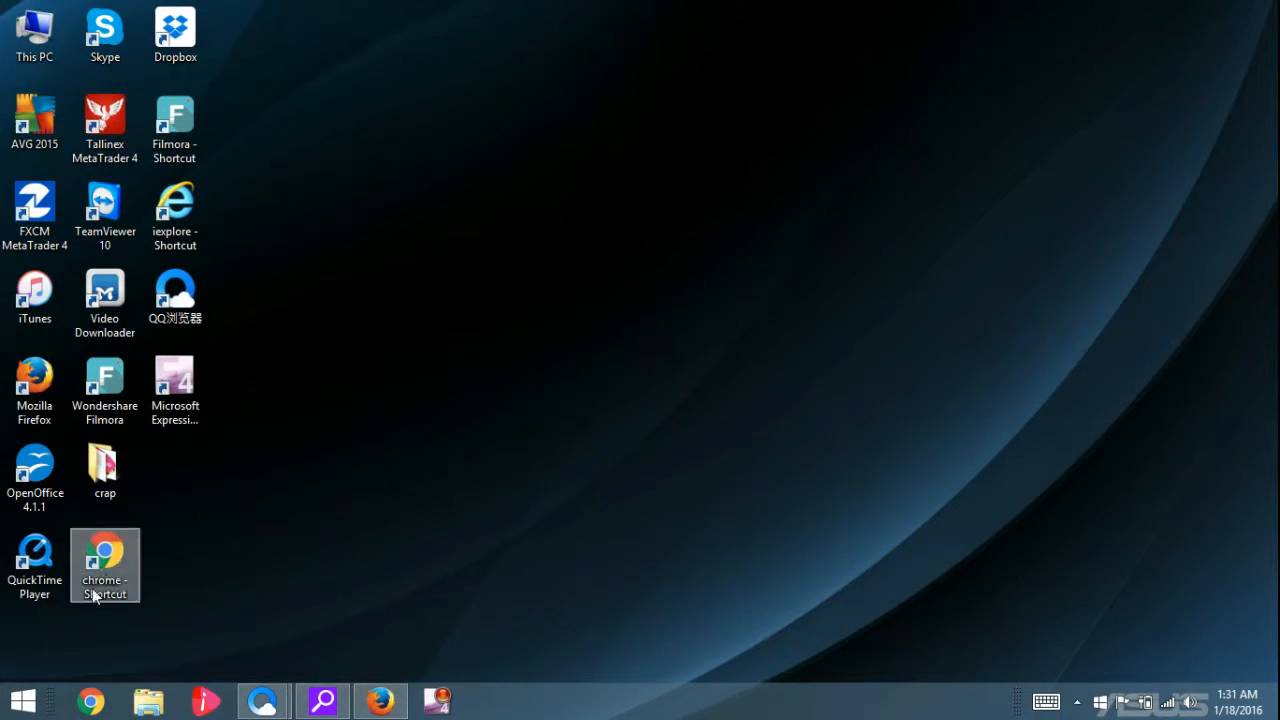
- Open File Explorer and browse to the DCIM folder in the connected iPhone's Internal Storage
{"action": "right_click", "coordinate": [22, 704]}
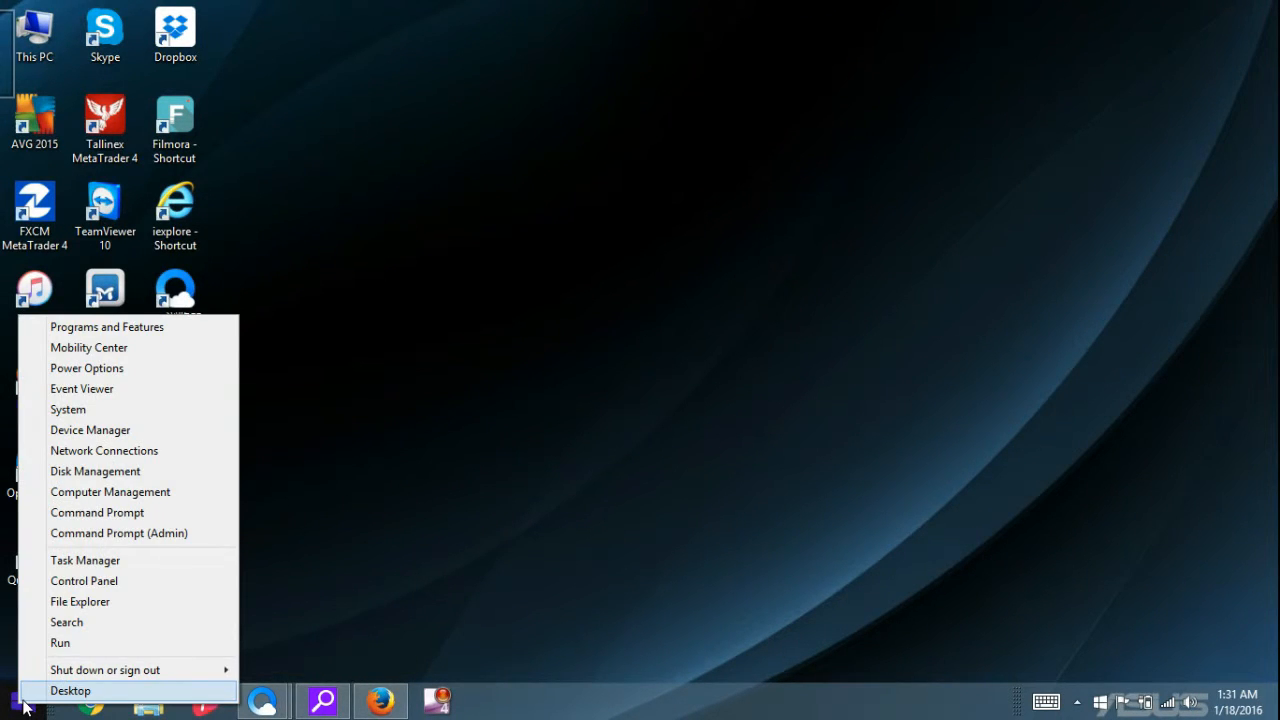
{"action": "left_click", "coordinate": [105, 601]}
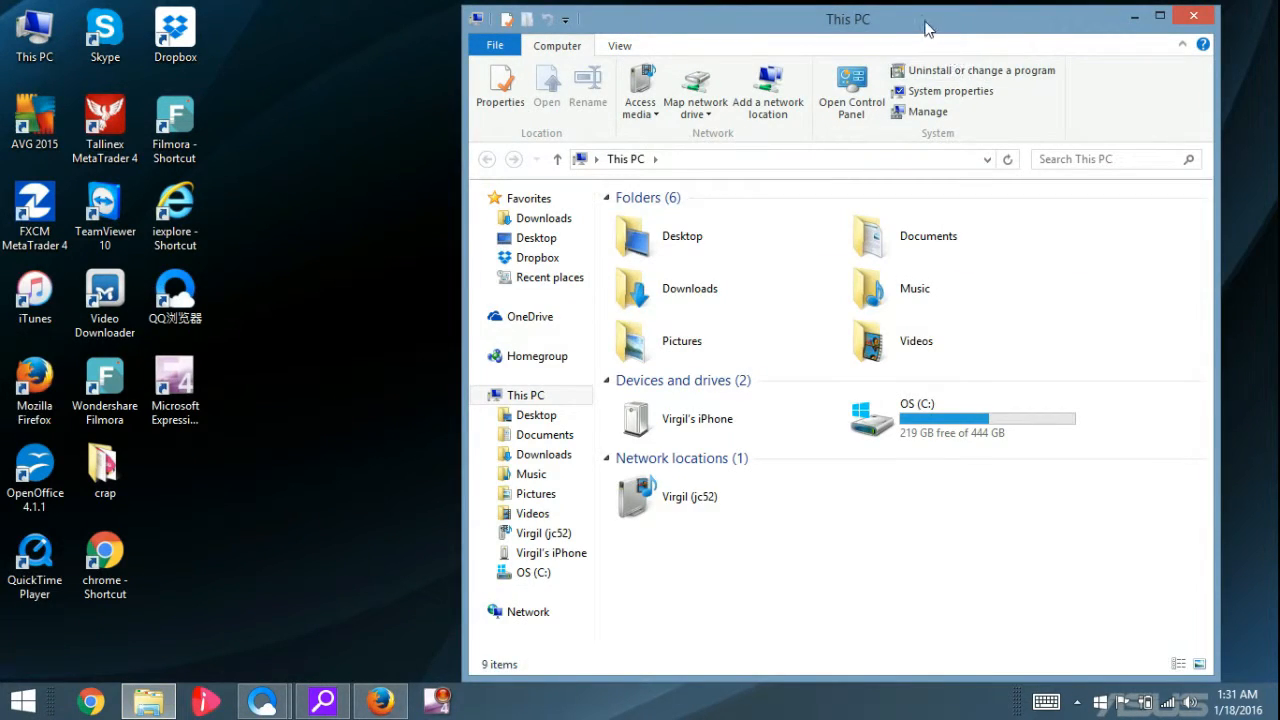
{"action": "left_click_drag", "start_coordinate": [912, 25], "coordinate": [946, 28]}
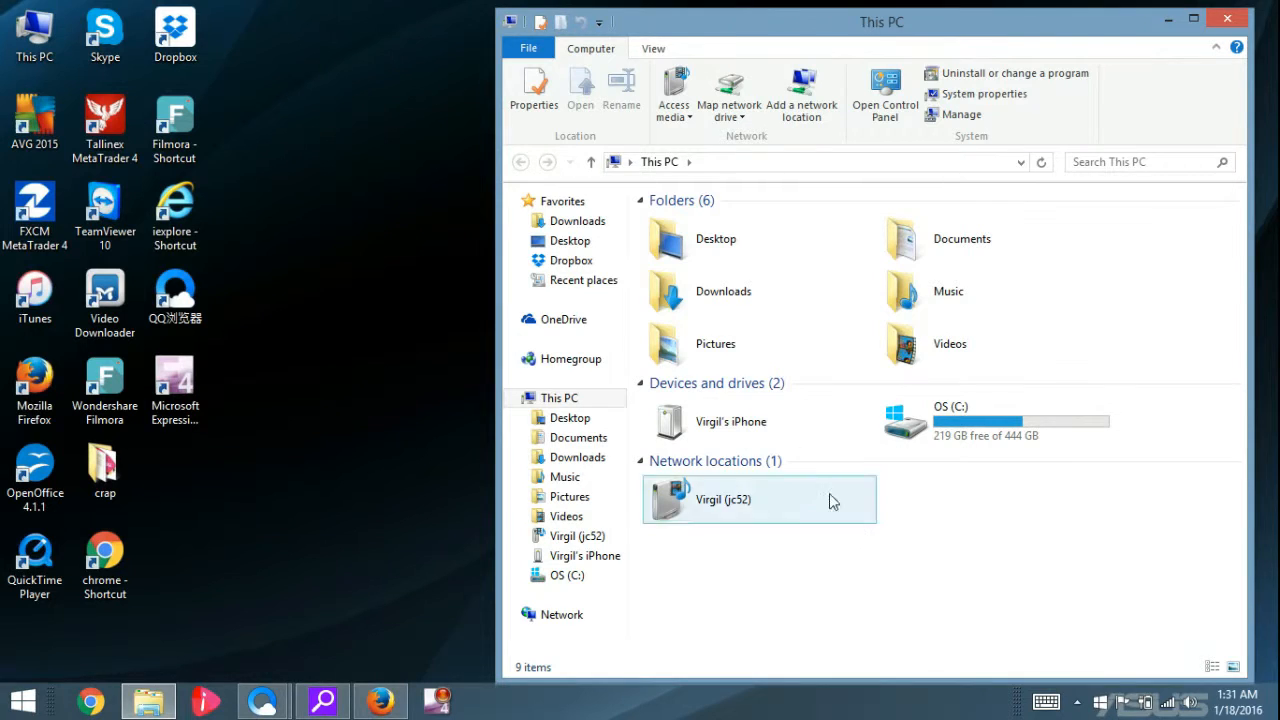
{"action": "double_click", "coordinate": [733, 428]}
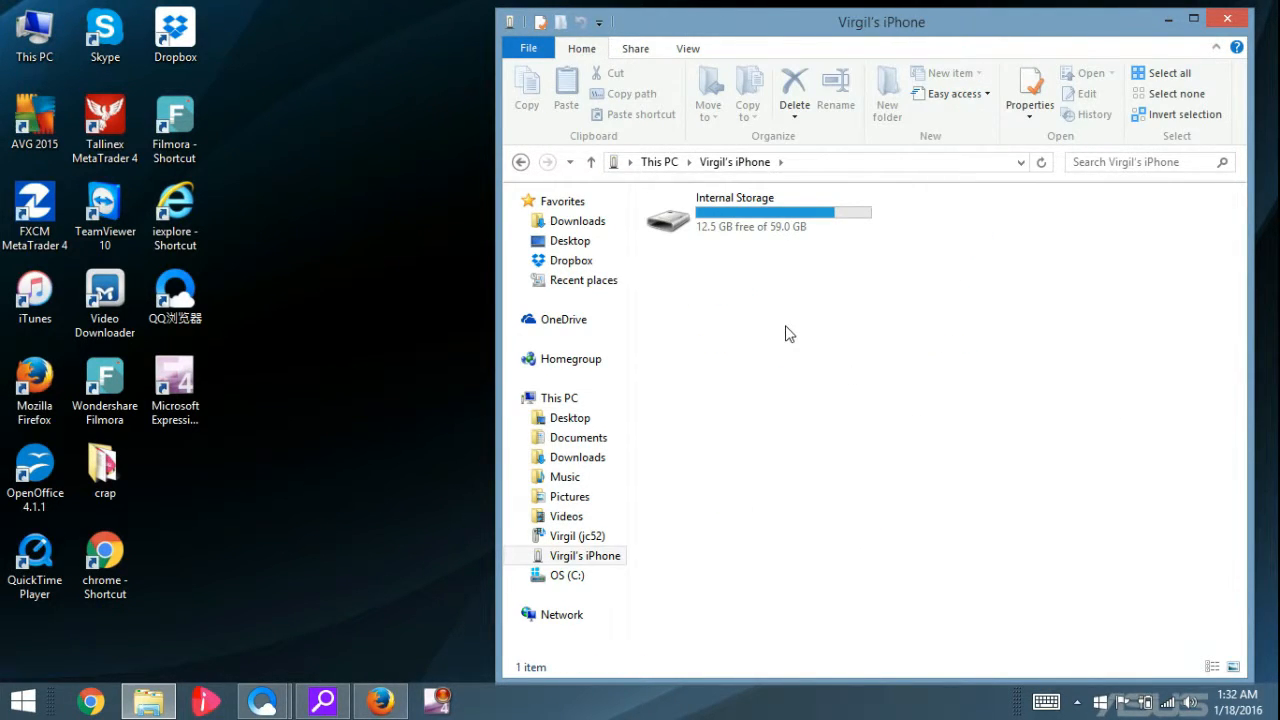
{"action": "double_click", "coordinate": [759, 225]}
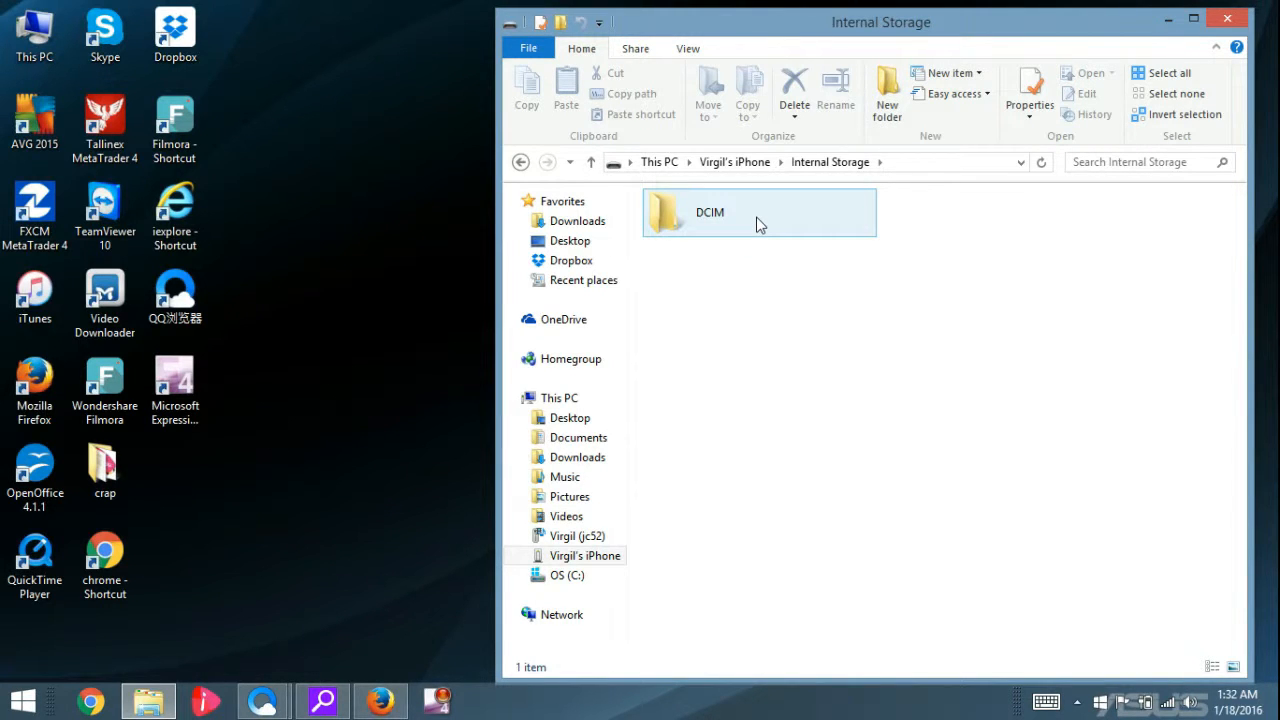
{"action": "double_click", "coordinate": [757, 224]}
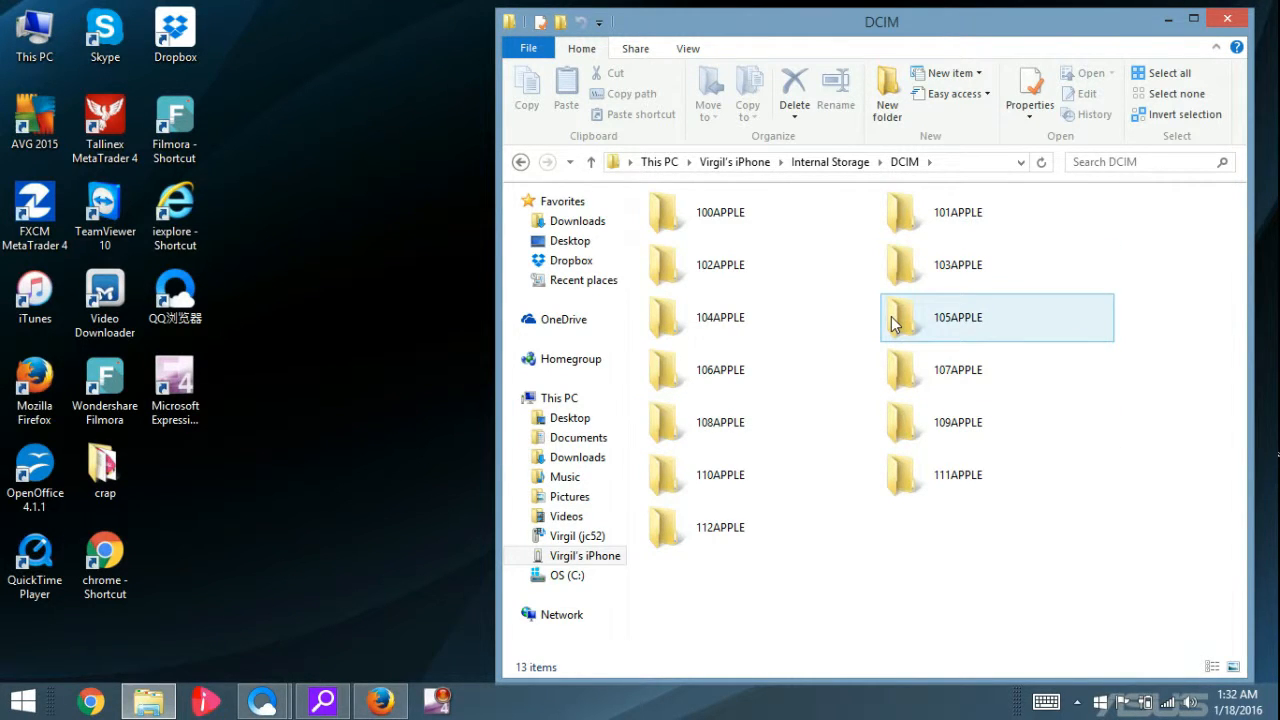
{"action": "key", "text": "super+c"}
{"action": "key", "text": "super+c"}
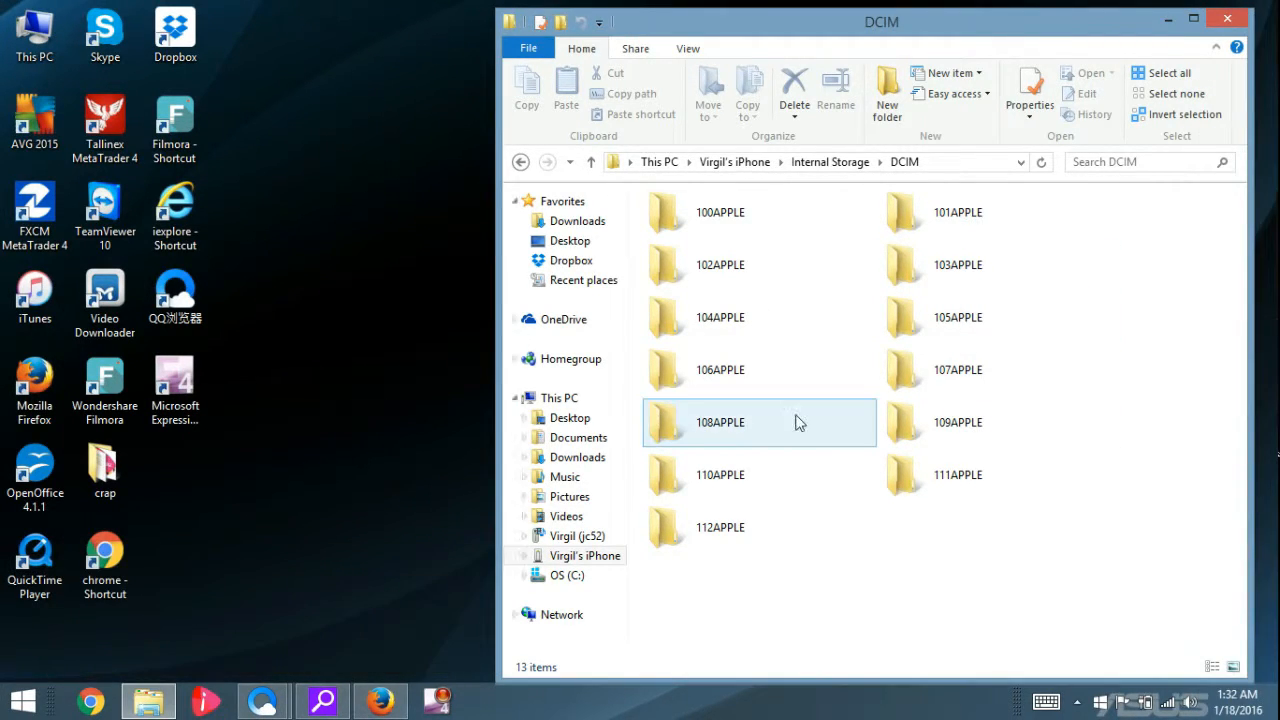
{"action": "key", "text": "super+c"}
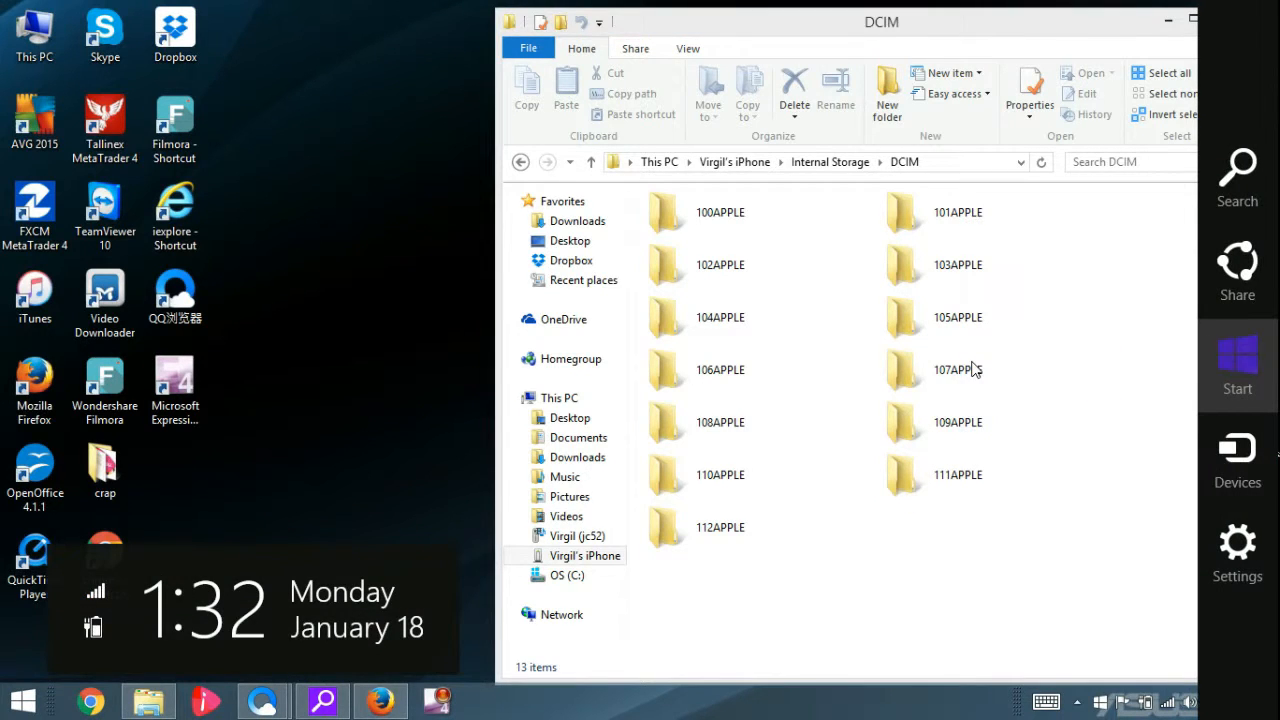
{"action": "key", "text": "super+c"}
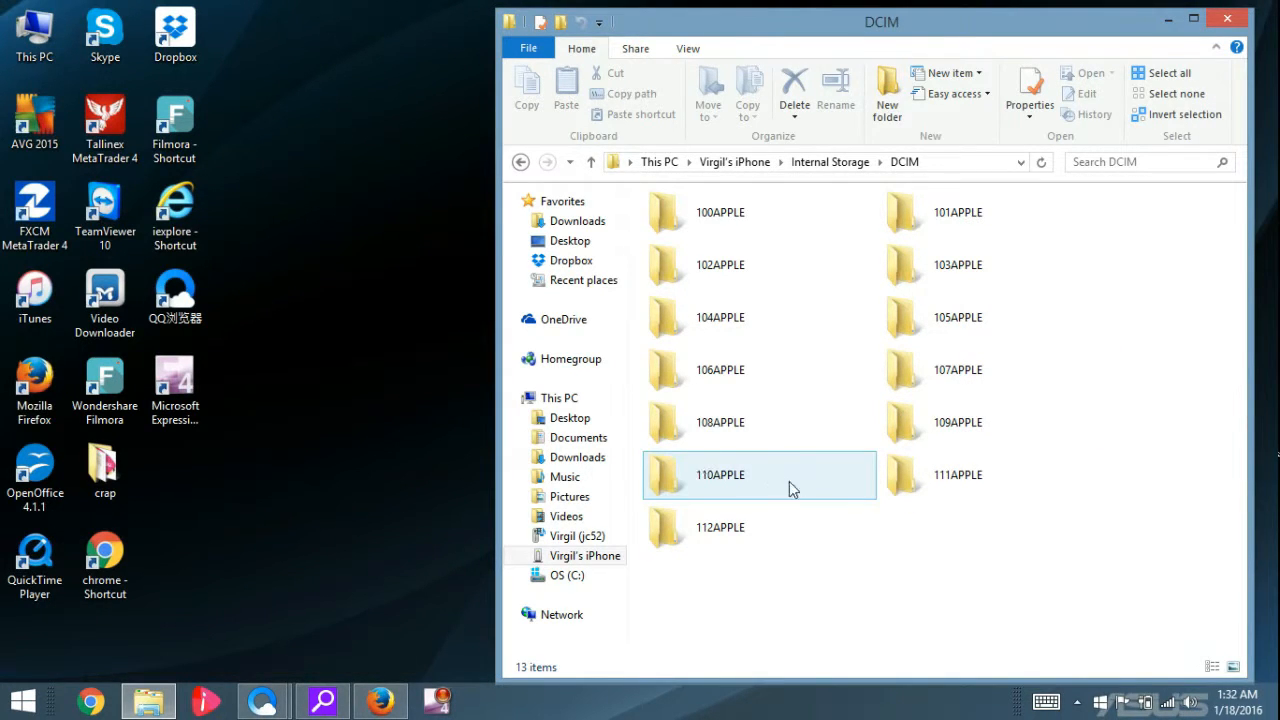
- Open the 112APPLE photo folder and display its files in the Details view
{"action": "double_click", "coordinate": [735, 530]}
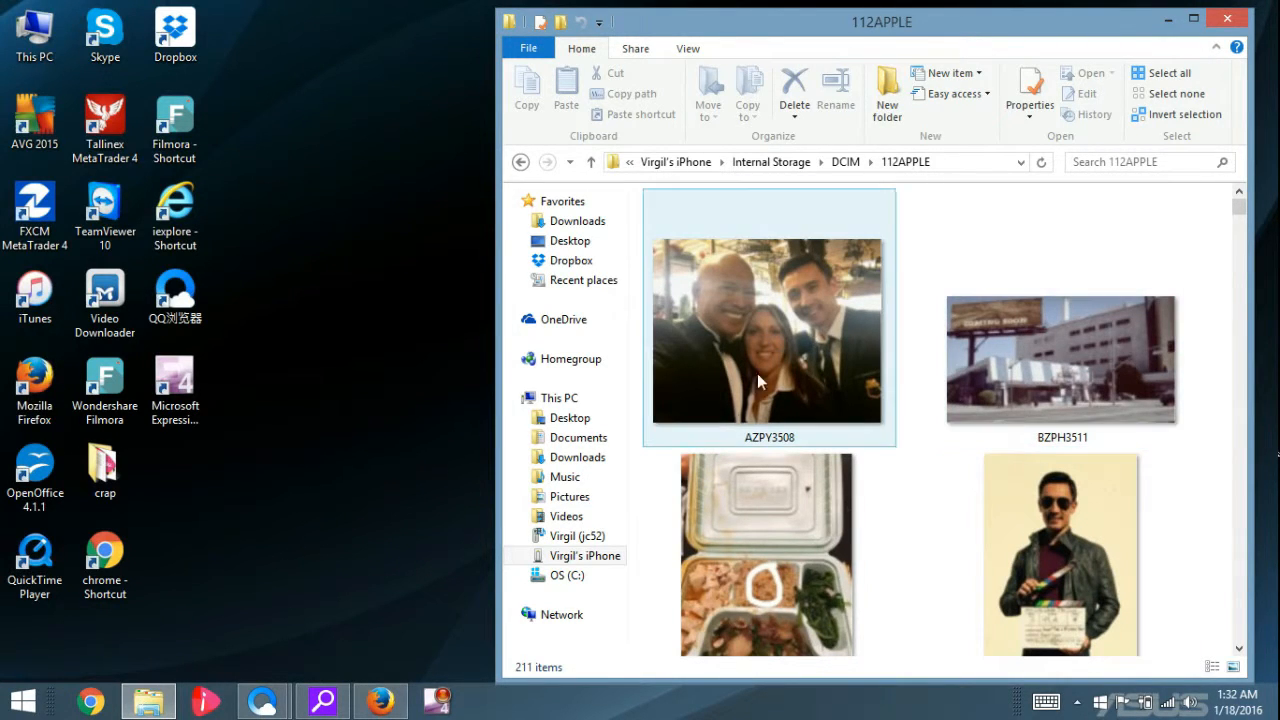
{"action": "right_click", "coordinate": [916, 220]}
{"action": "mouse_move", "coordinate": [899, 231]}
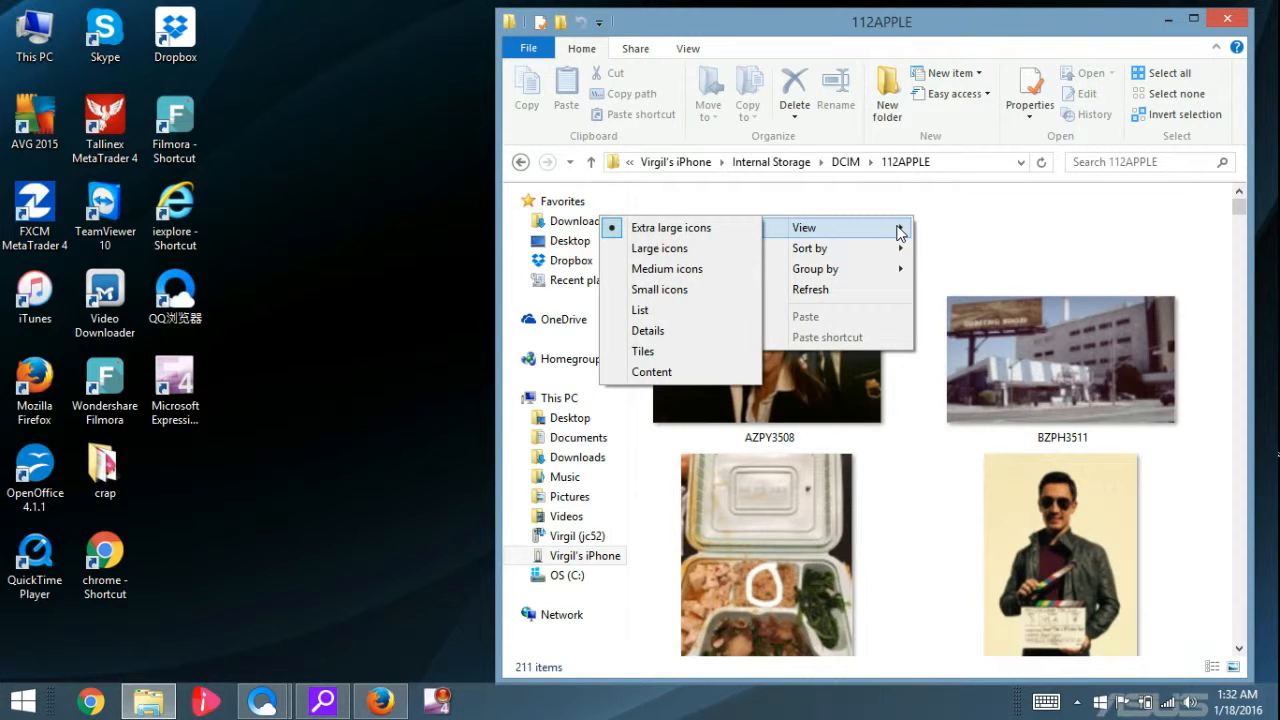
{"action": "left_click", "coordinate": [673, 331]}
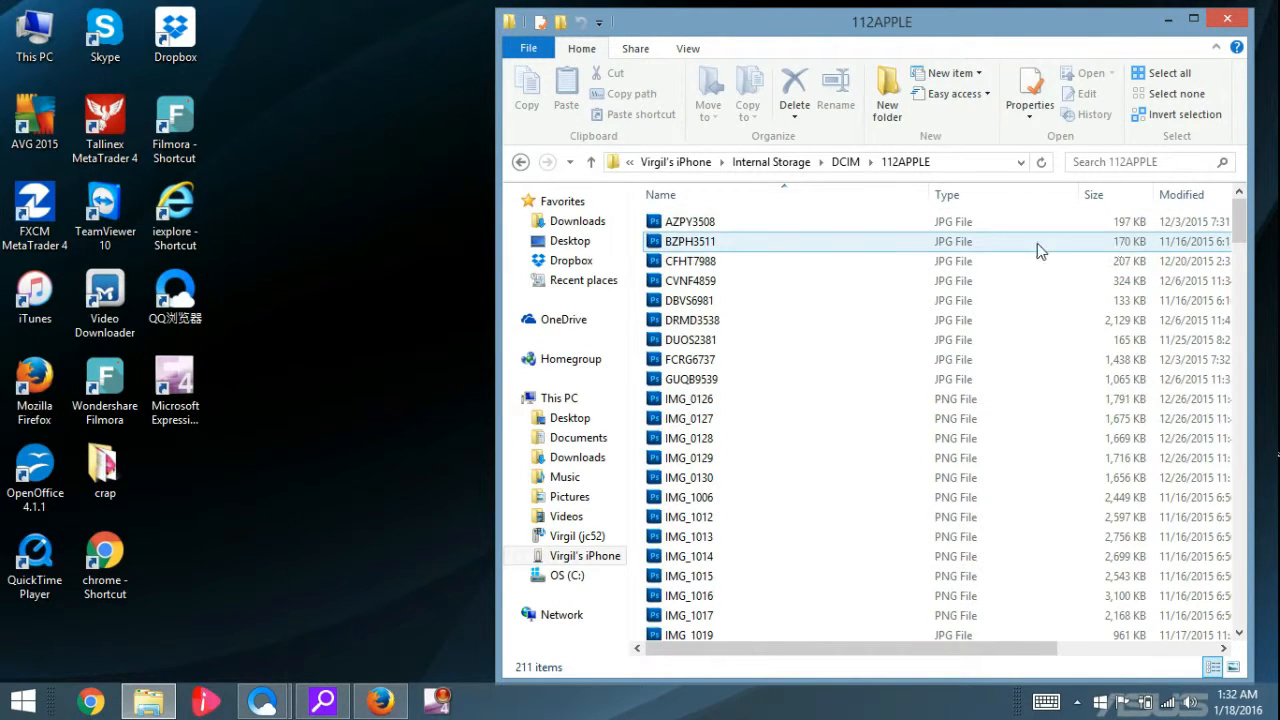
- Switch the 112APPLE folder view to large icons
{"action": "right_click", "coordinate": [829, 234]}
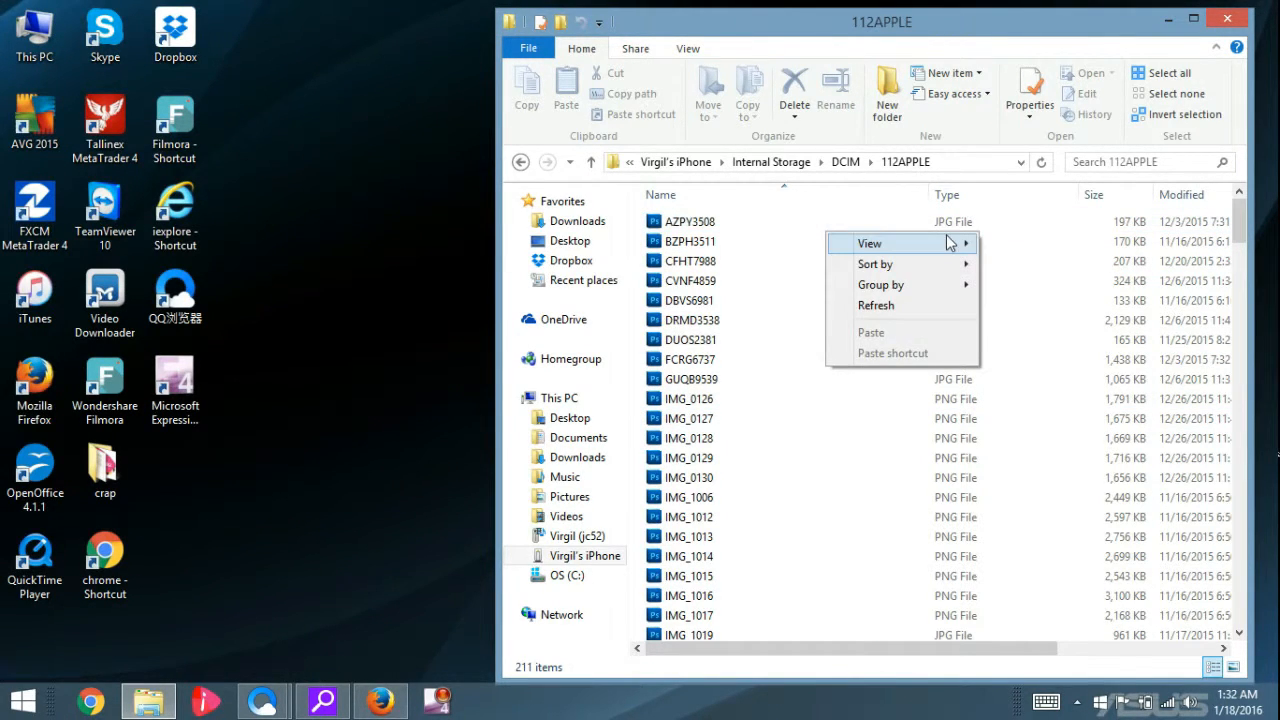
{"action": "mouse_move", "coordinate": [951, 243]}
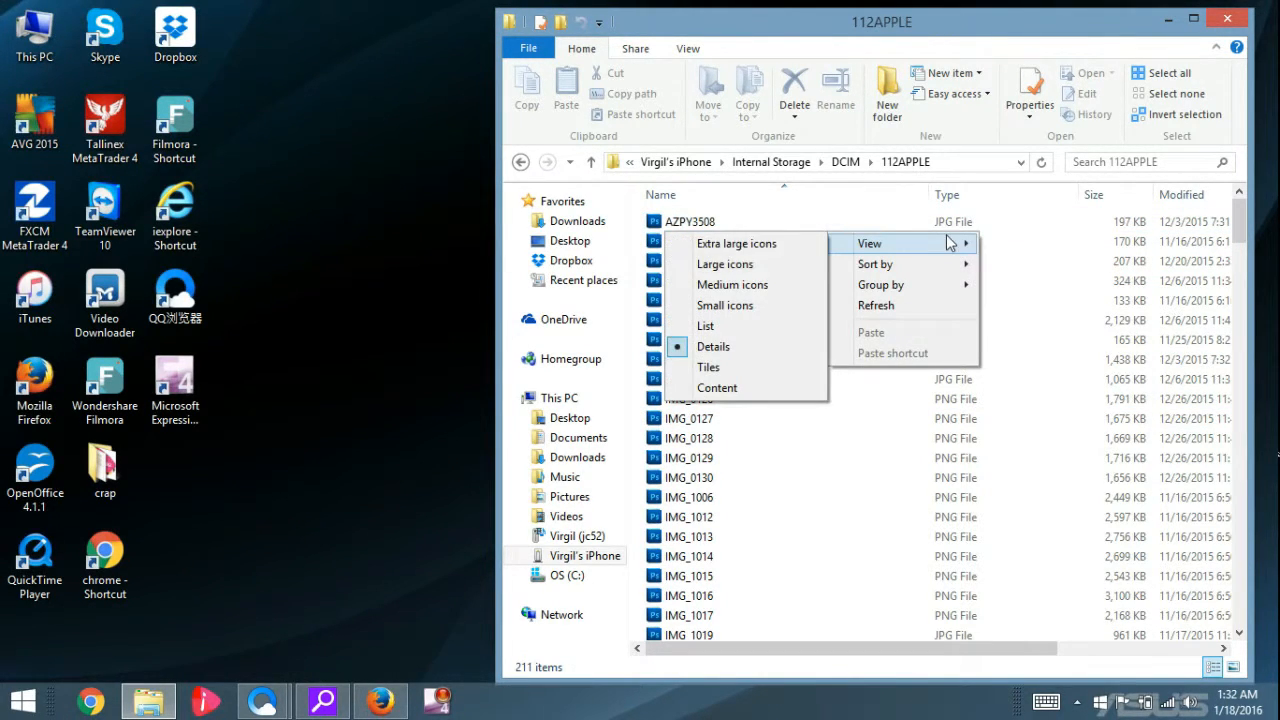
{"action": "left_click", "coordinate": [760, 268]}
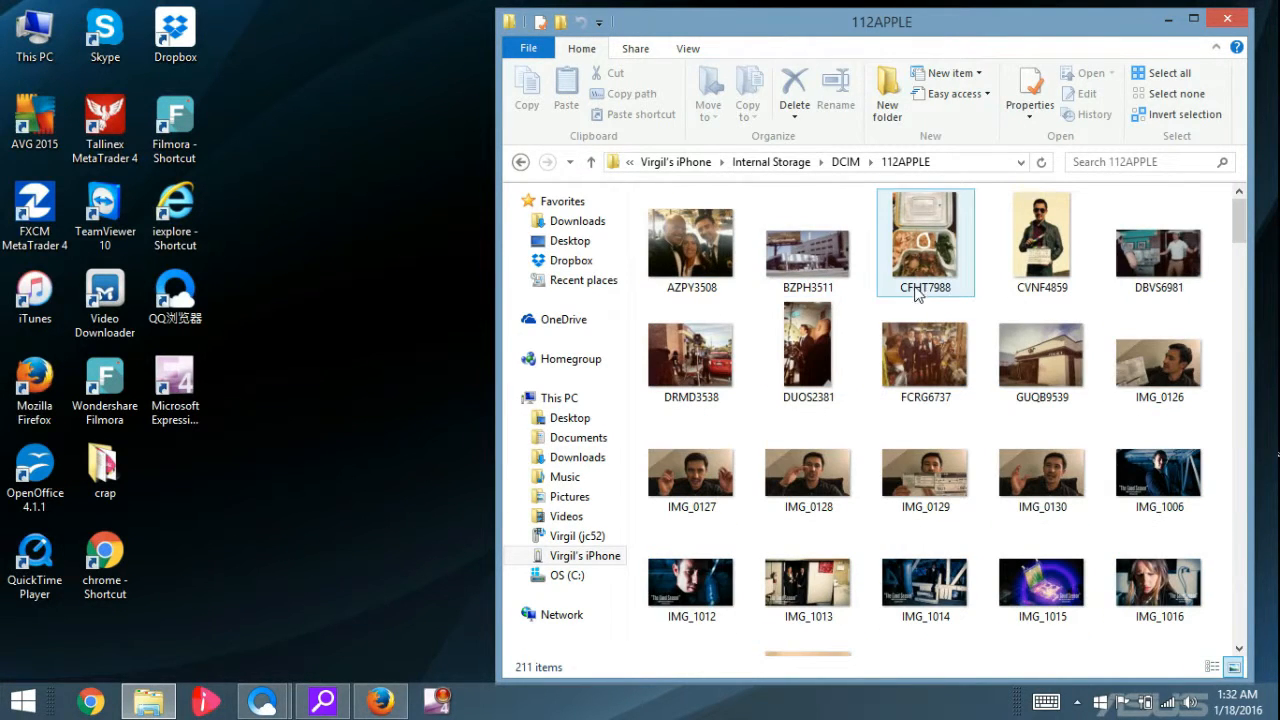
- Display the photos in the 112APPLE folder as extra large icons
{"action": "right_click", "coordinate": [862, 215]}
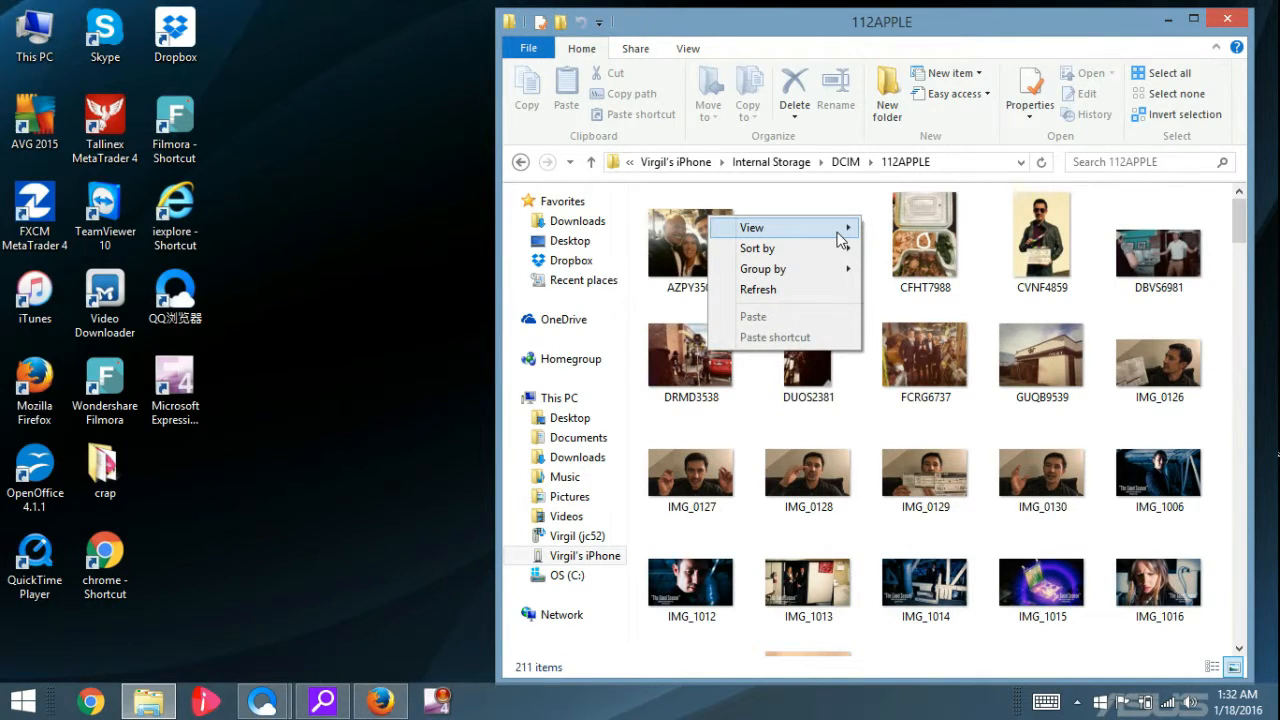
{"action": "mouse_move", "coordinate": [835, 238]}
{"action": "left_click", "coordinate": [660, 226]}
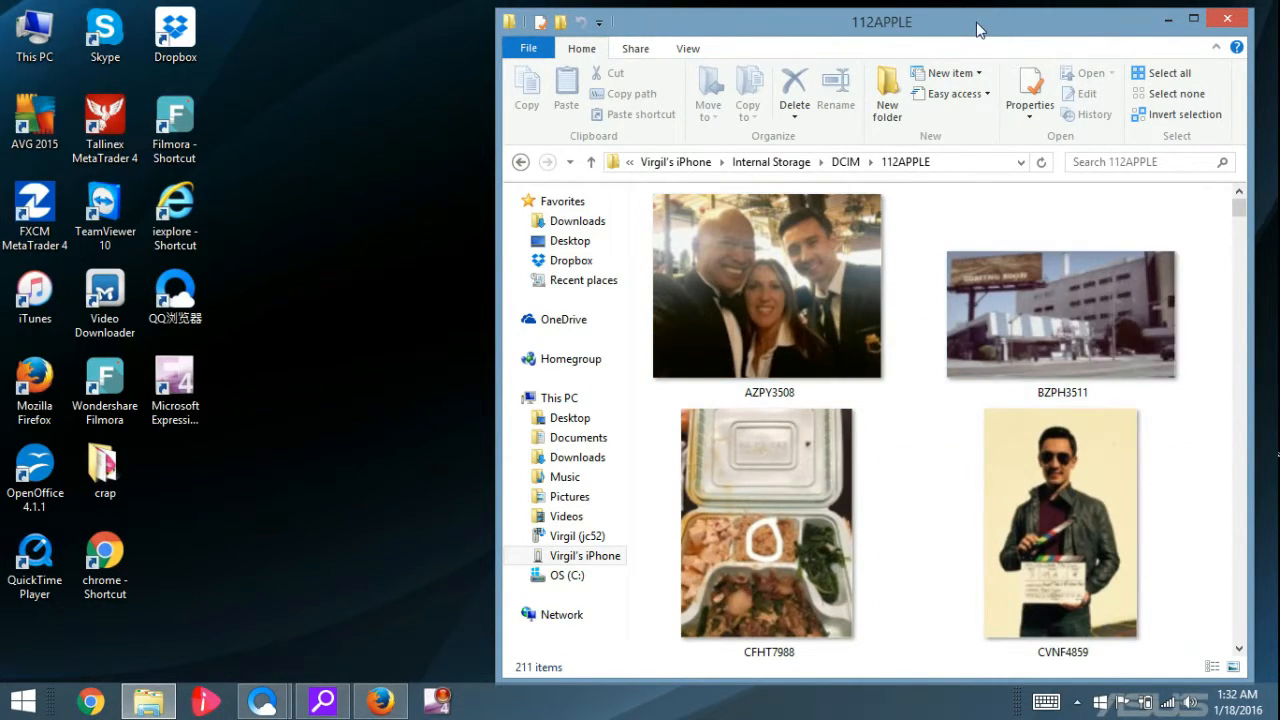
- Open a second This PC window and arrange it on the opposite side of the desktop from the 112APPLE window
{"action": "left_click_drag", "start_coordinate": [993, 30], "coordinate": [1004, 32]}
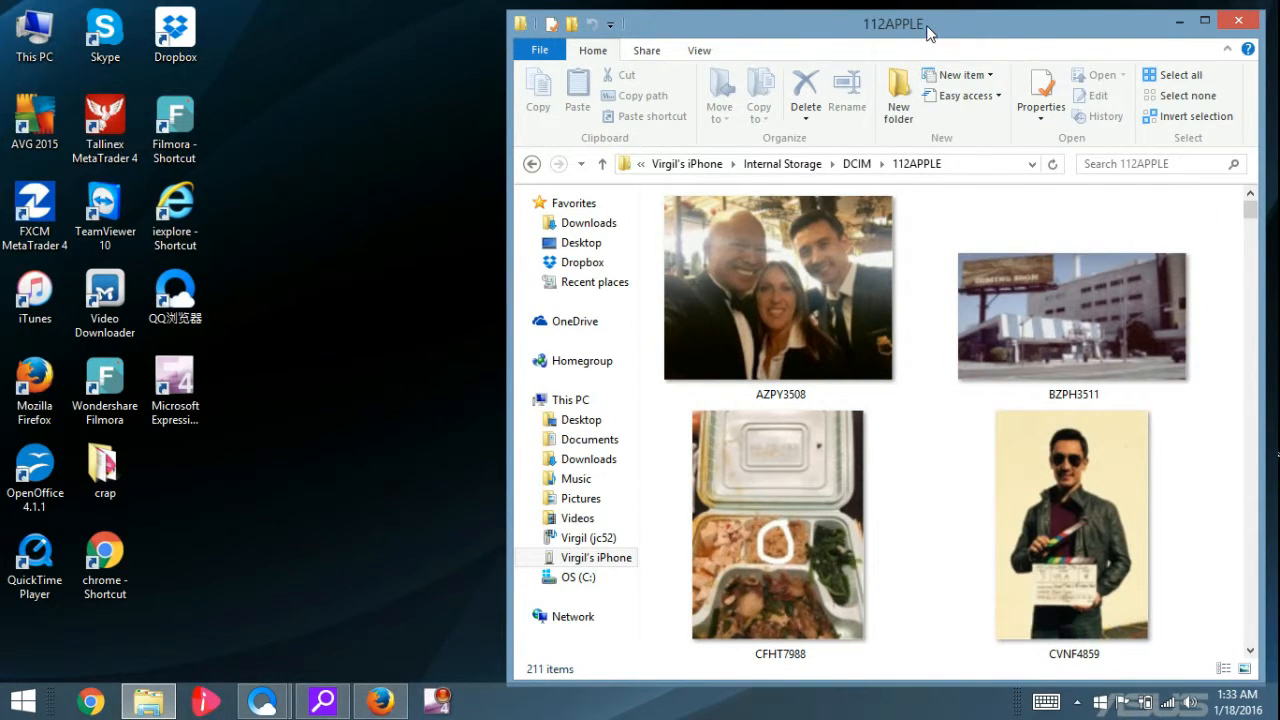
{"action": "left_click_drag", "start_coordinate": [927, 33], "coordinate": [942, 28]}
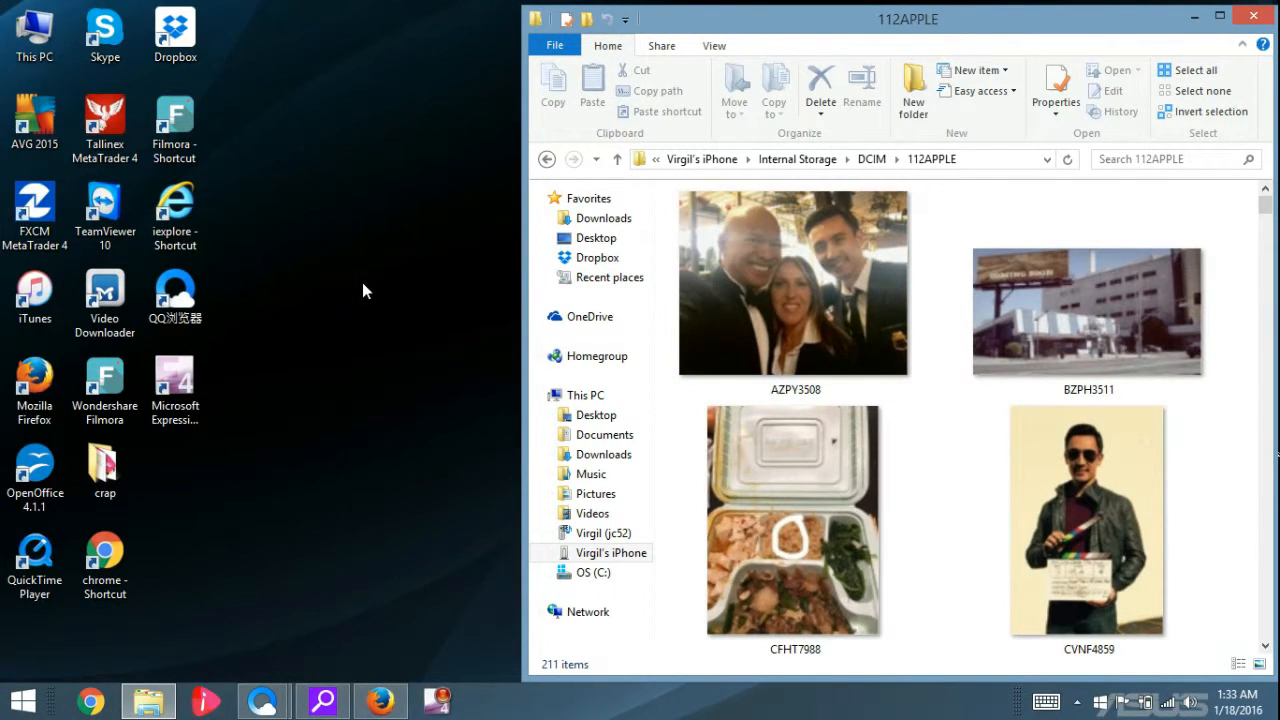
{"action": "double_click", "coordinate": [40, 50]}
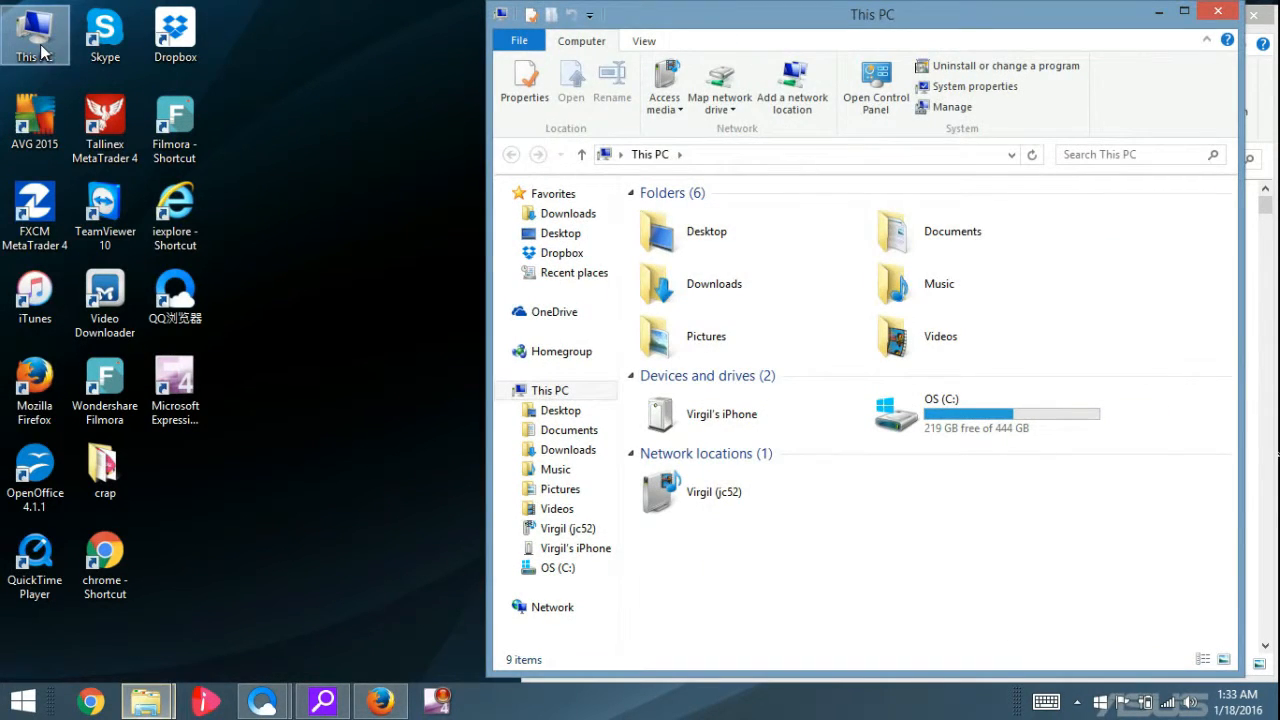
{"action": "left_click_drag", "start_coordinate": [920, 18], "coordinate": [440, 51]}
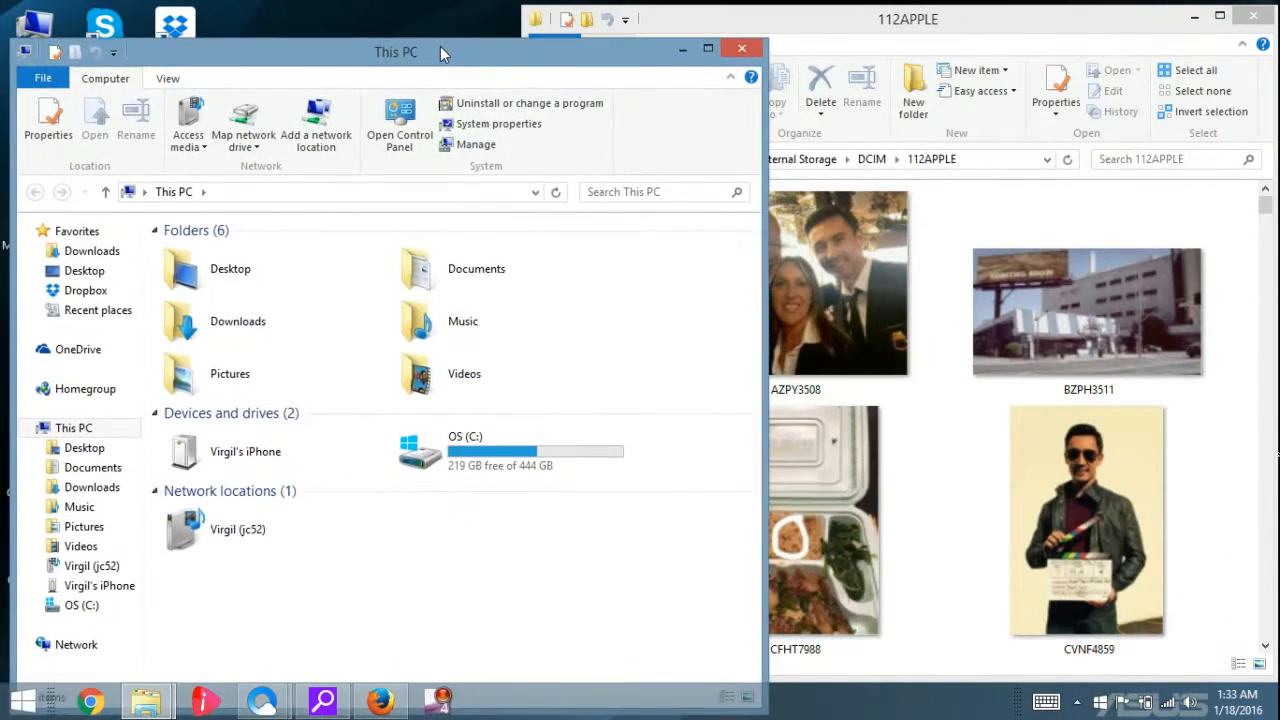
{"action": "right_click", "coordinate": [30, 703]}
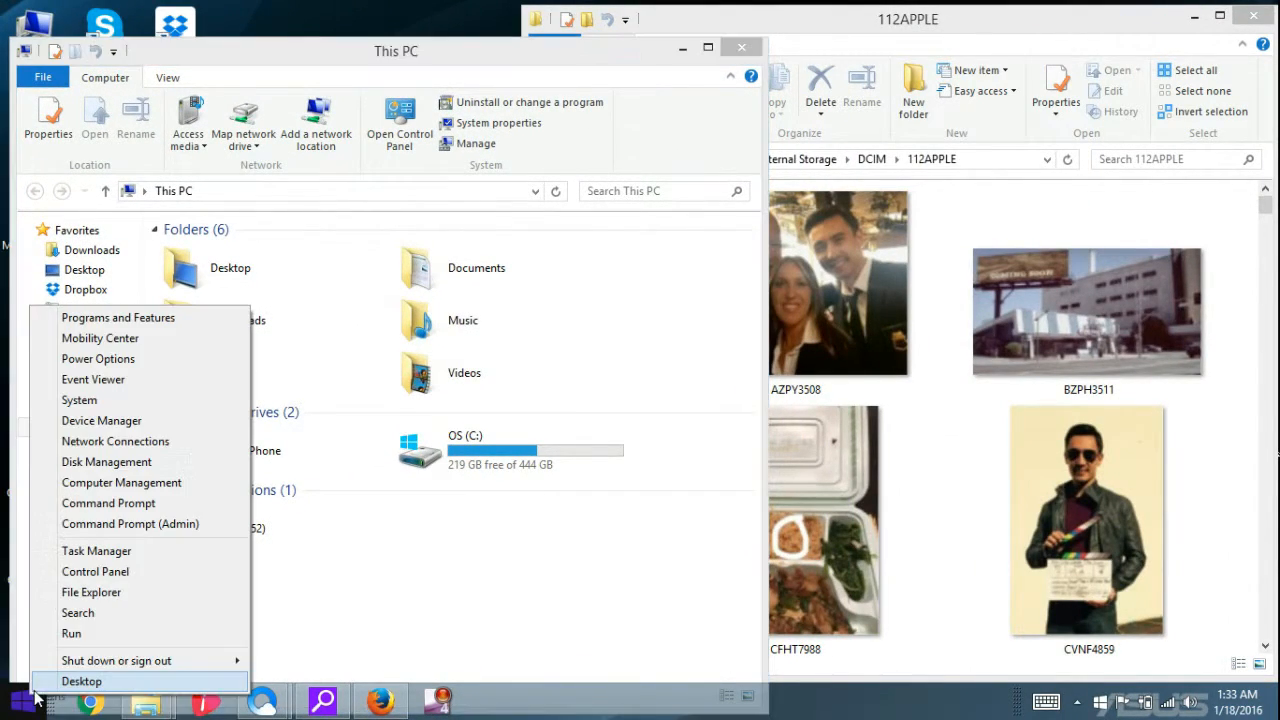
{"action": "left_click", "coordinate": [492, 605]}
{"action": "left_click_drag", "start_coordinate": [500, 62], "coordinate": [549, 112]}
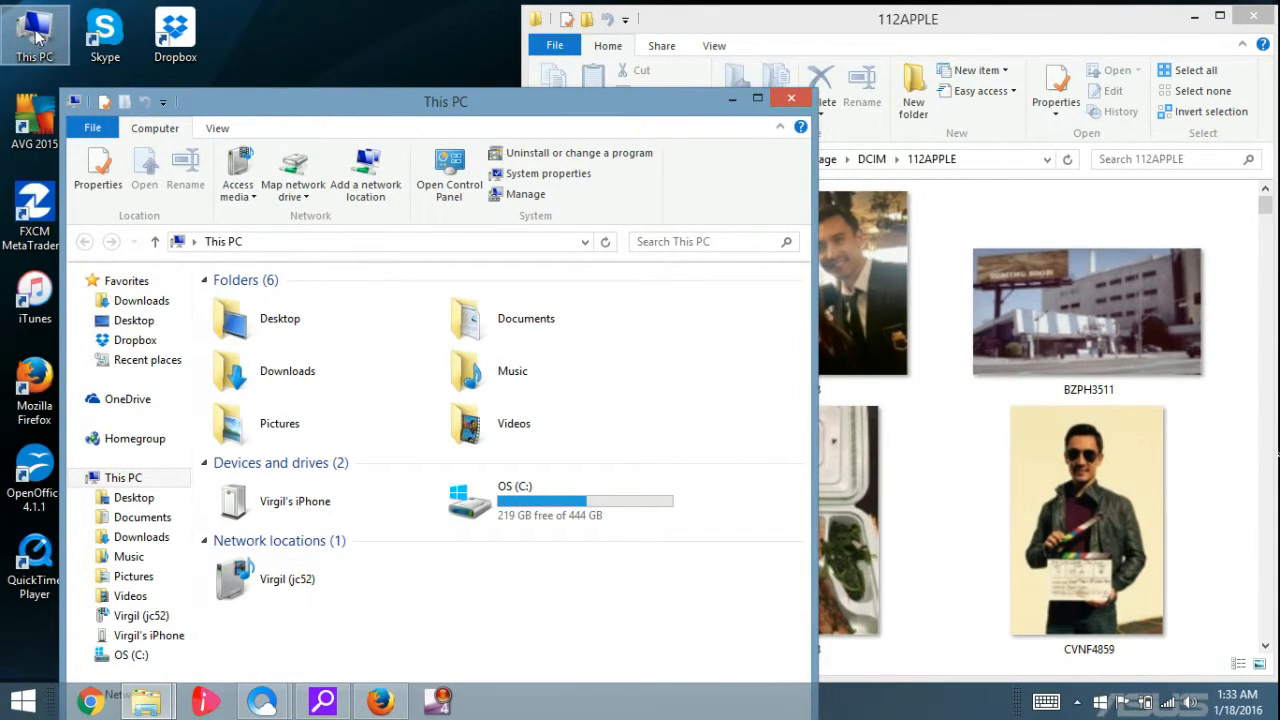
- Add the Recycle Bin icon to the desktop through the Personalization settings and close them
{"action": "right_click", "coordinate": [342, 33]}
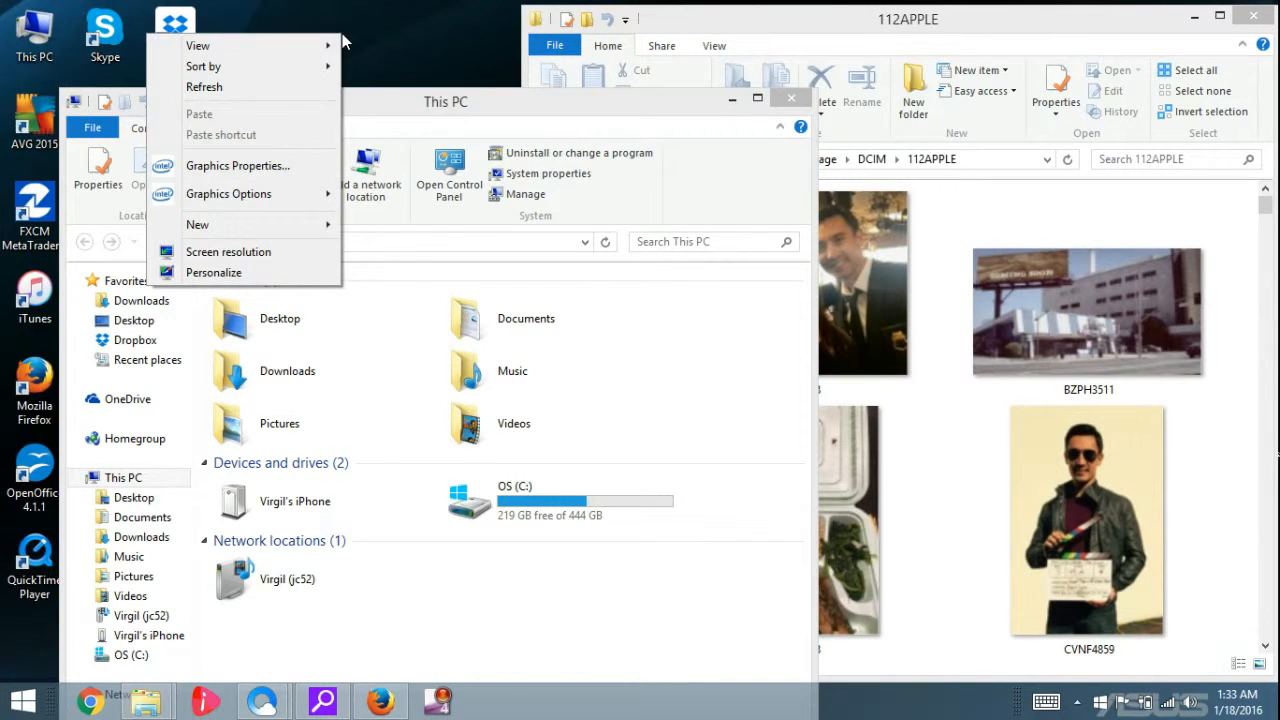
{"action": "left_click", "coordinate": [264, 273]}
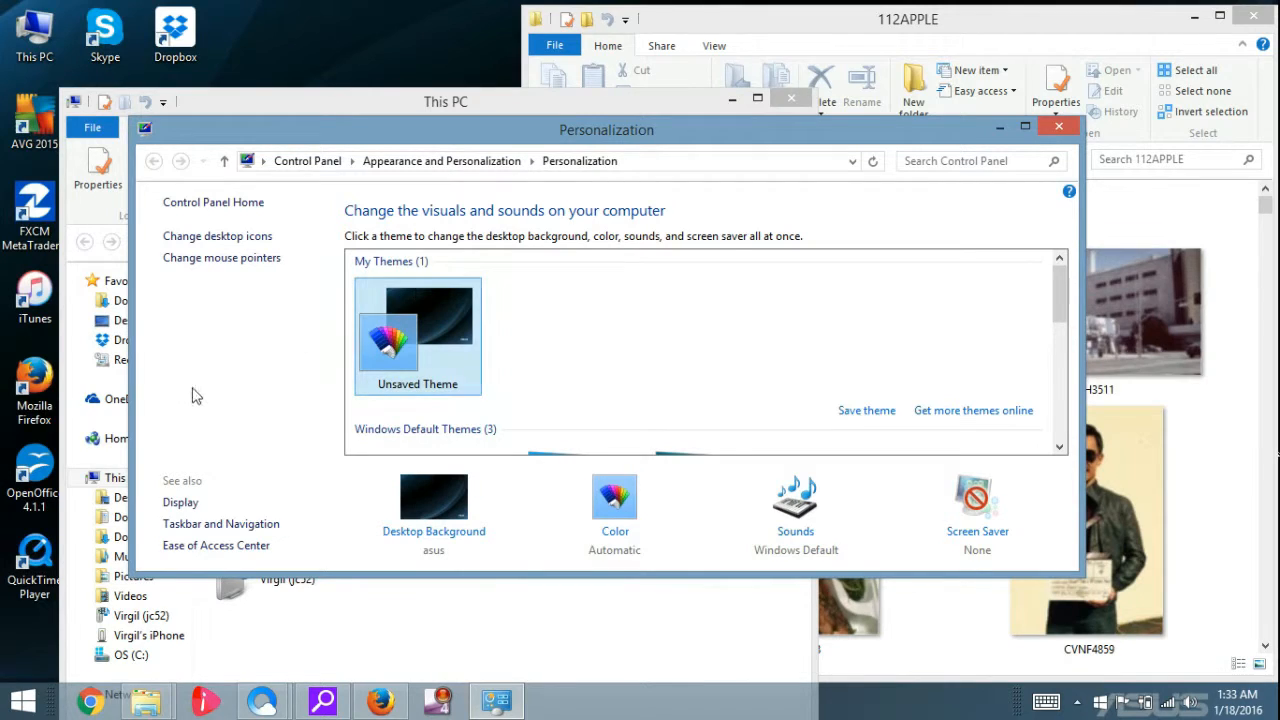
{"action": "left_click", "coordinate": [218, 237]}
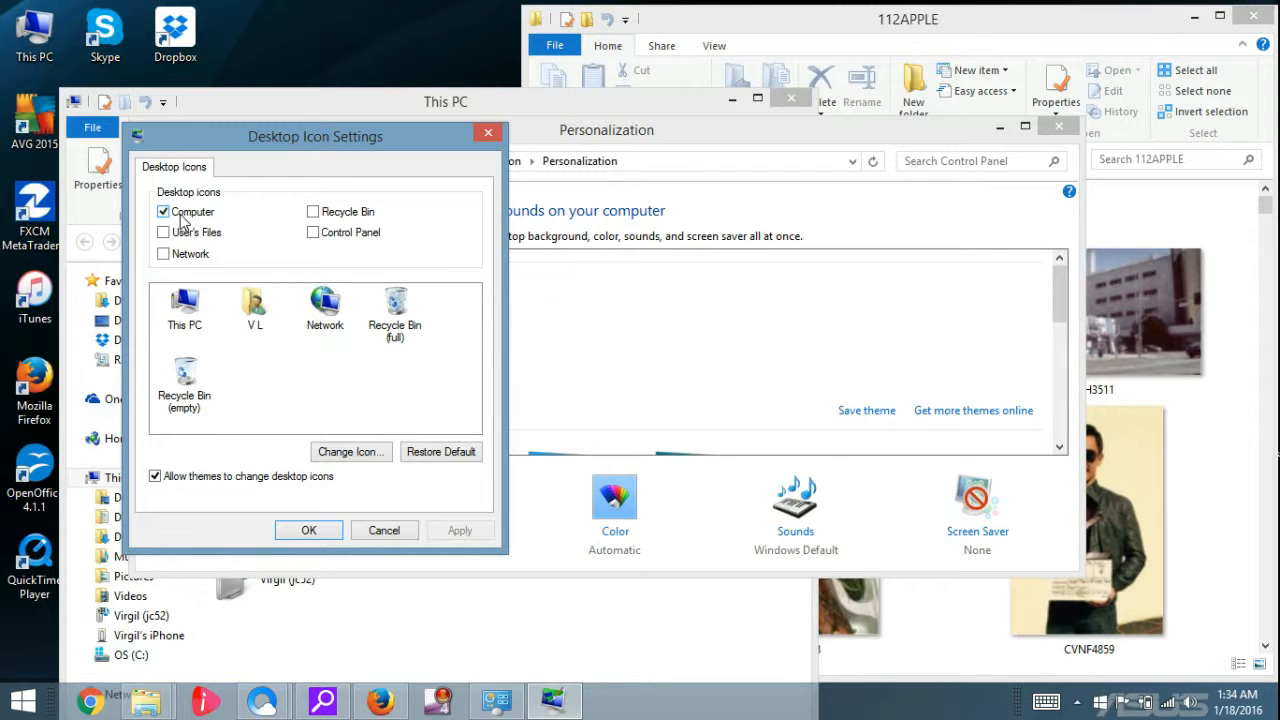
{"action": "left_click", "coordinate": [314, 213]}
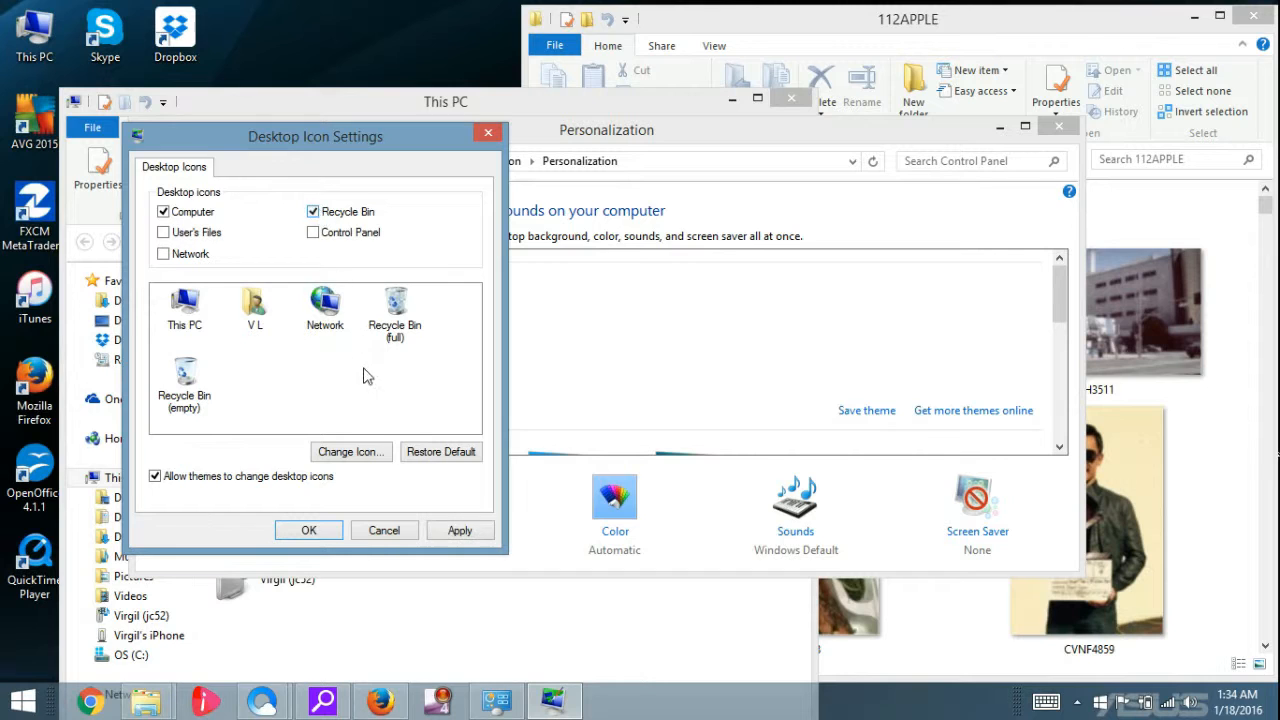
{"action": "left_click", "coordinate": [313, 535]}
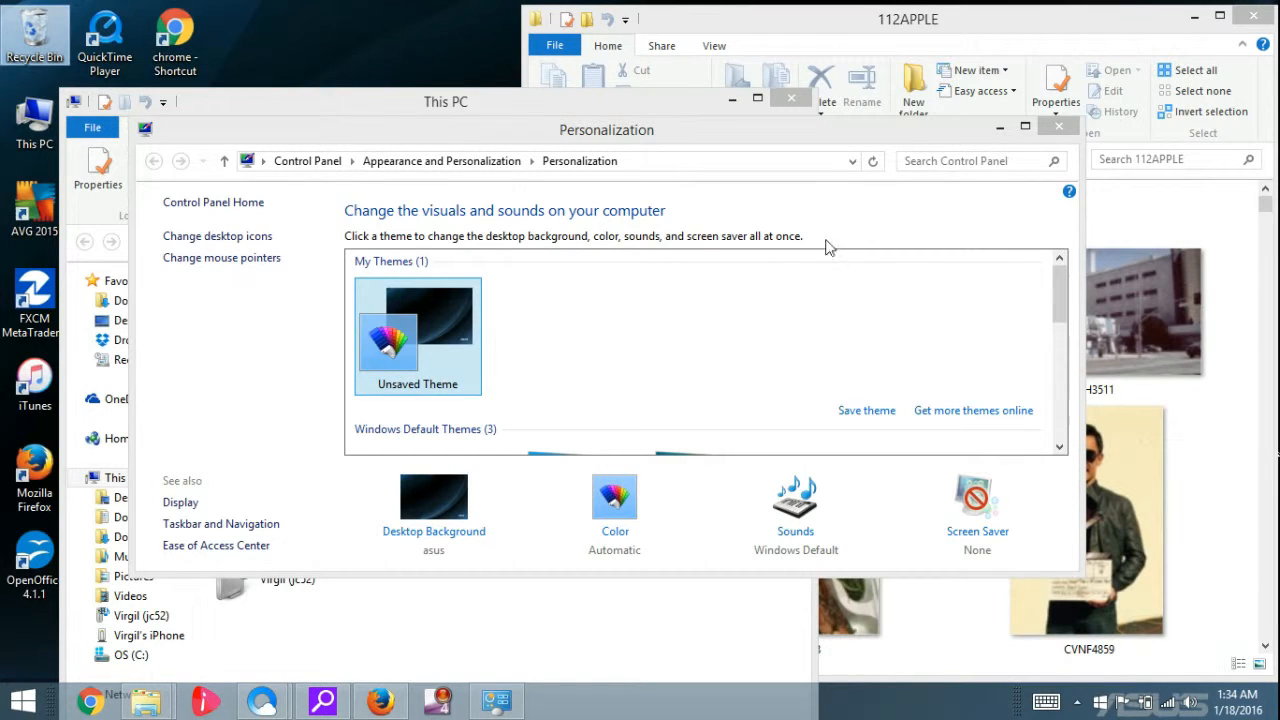
{"action": "left_click", "coordinate": [1062, 128]}
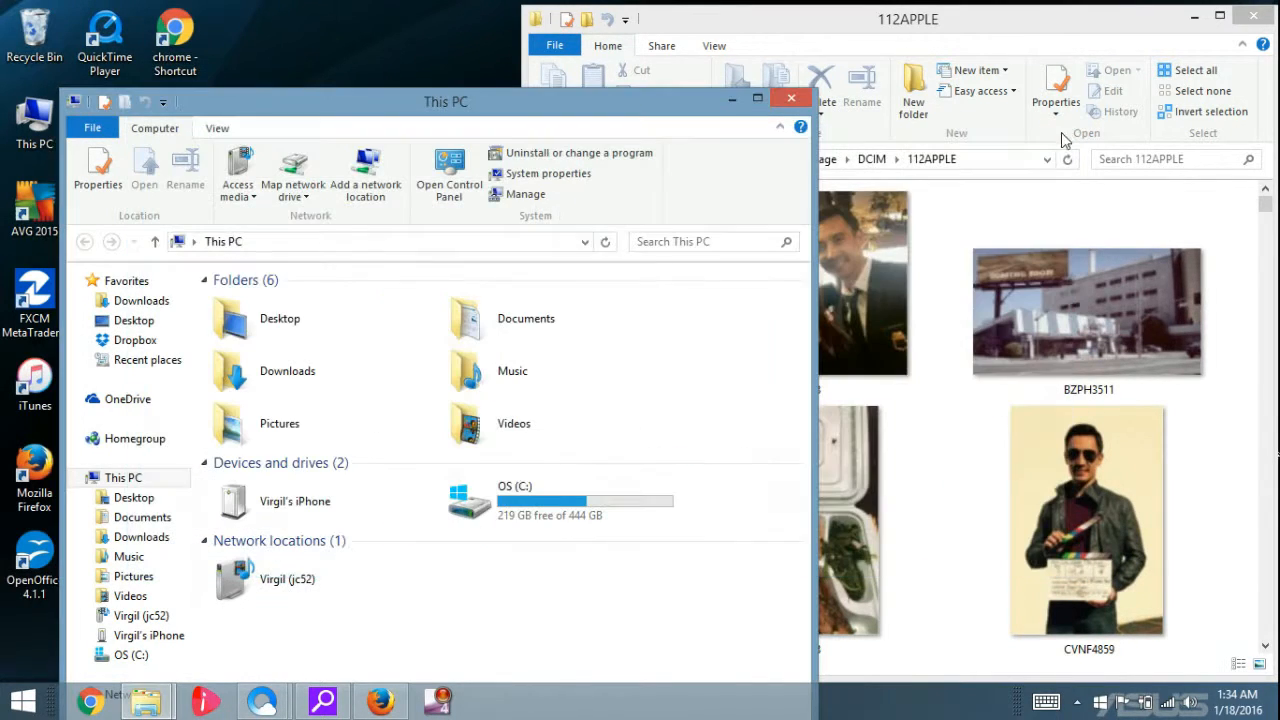
- Create a folder named idiot in the PC's Videos folder
{"action": "left_click_drag", "start_coordinate": [623, 113], "coordinate": [590, 67]}
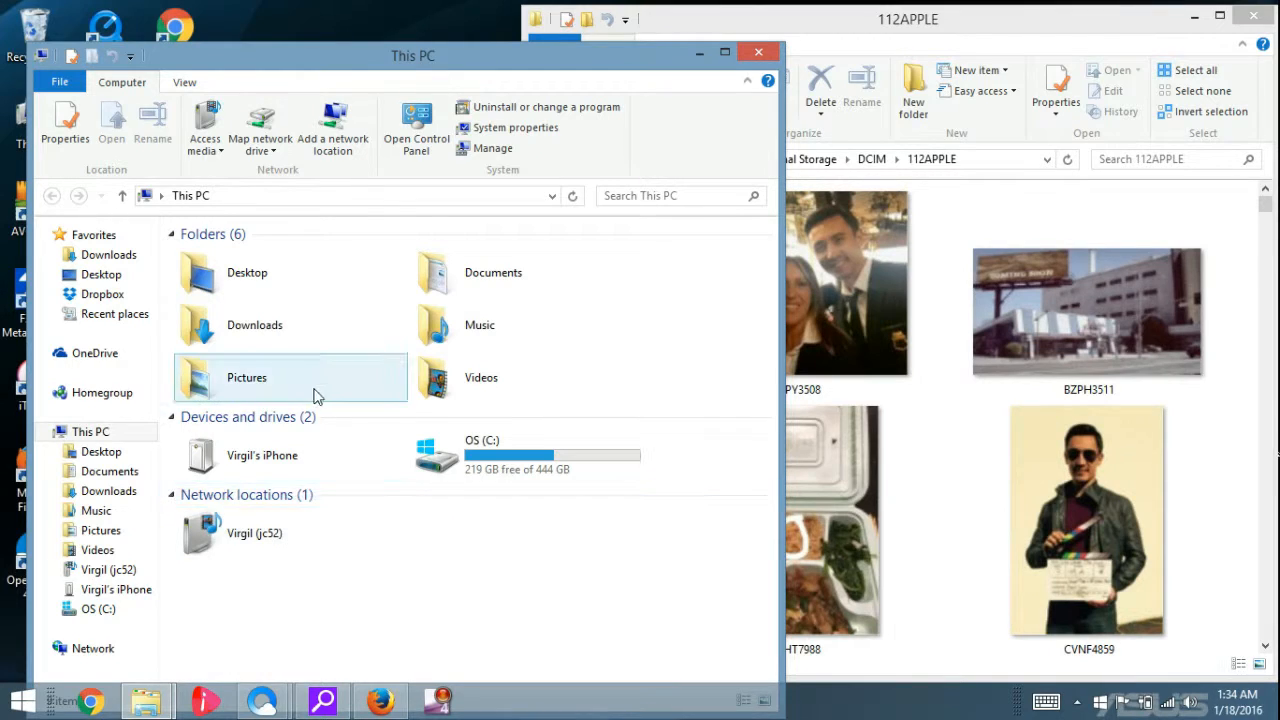
{"action": "left_click", "coordinate": [110, 550]}
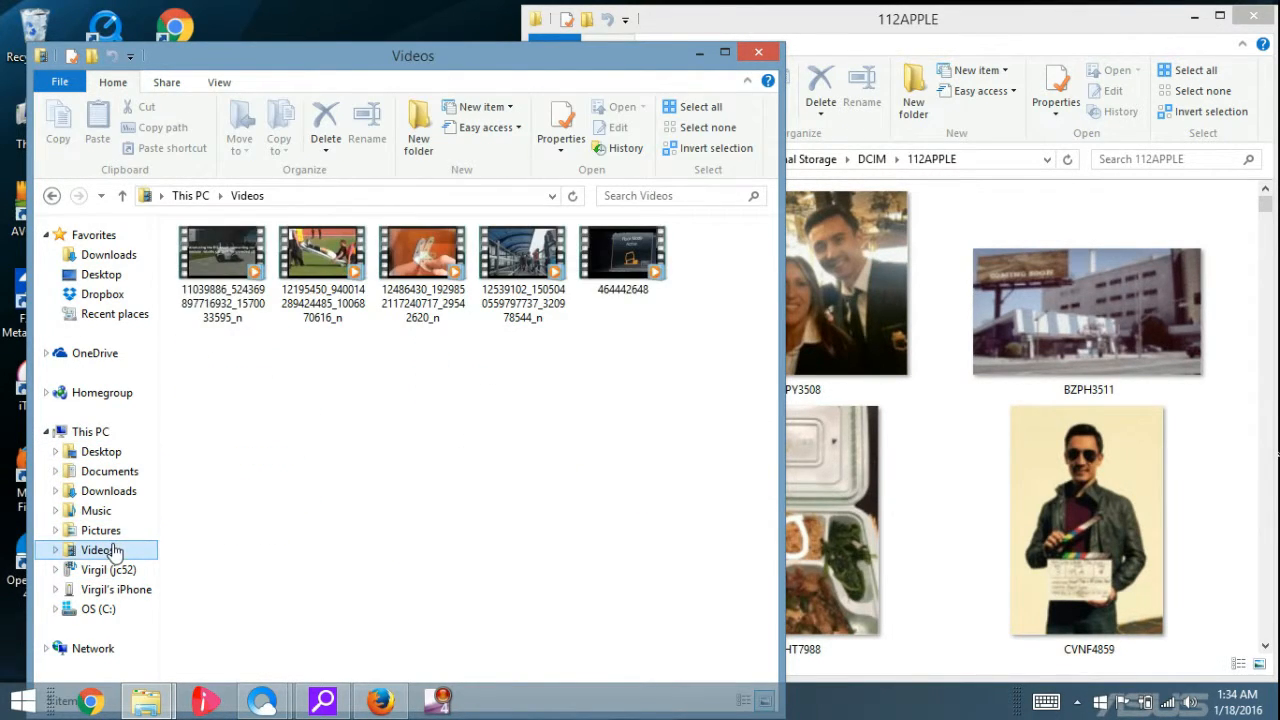
{"action": "right_click", "coordinate": [456, 416]}
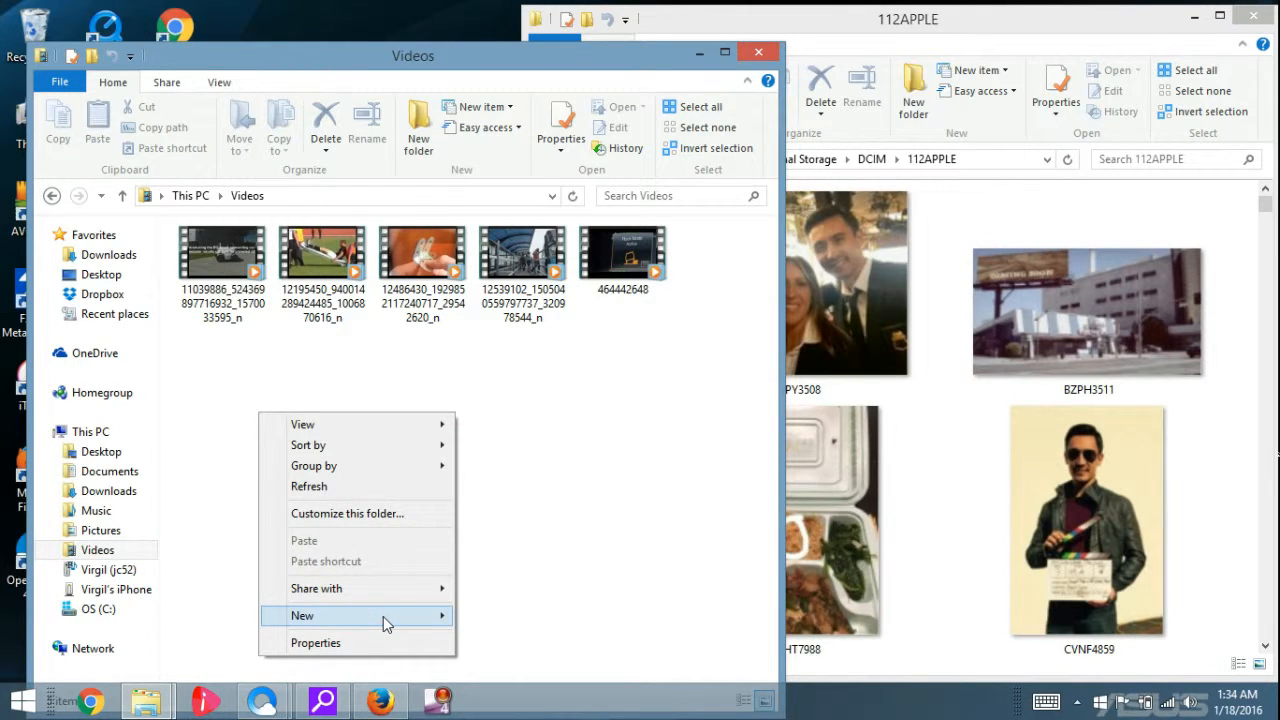
{"action": "mouse_move", "coordinate": [398, 619]}
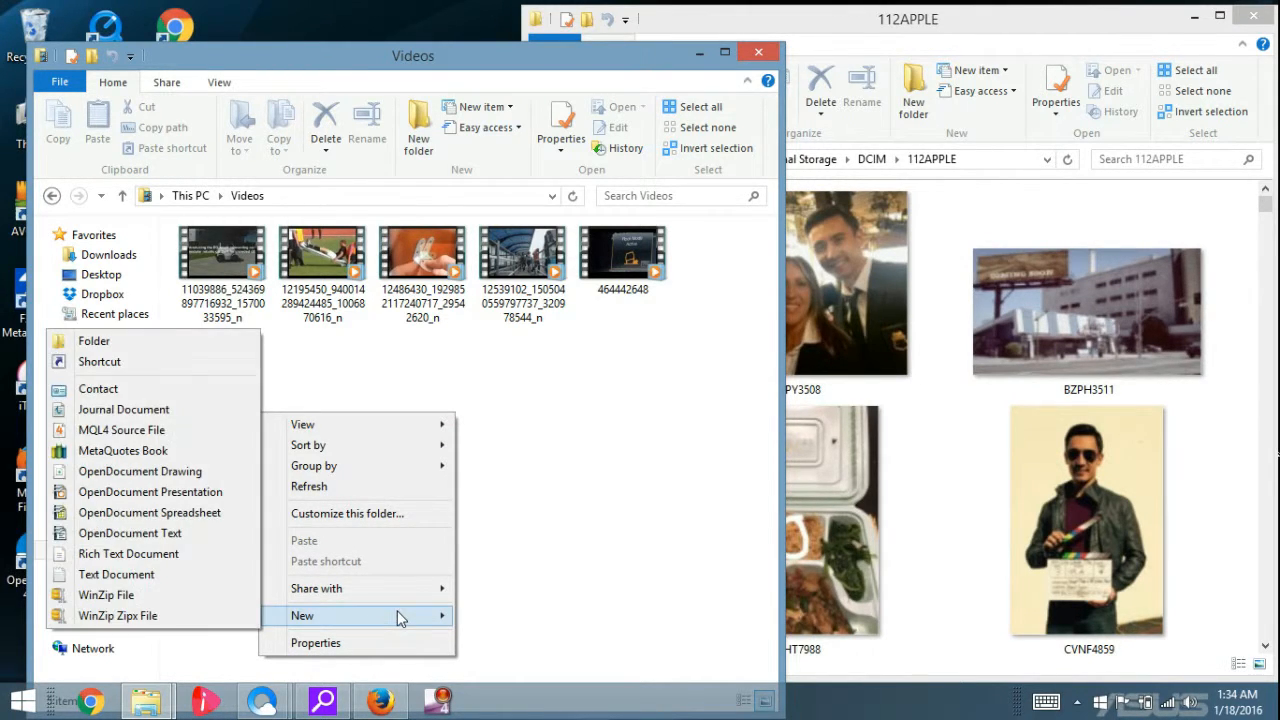
{"action": "left_click", "coordinate": [230, 354]}
{"action": "type", "text": "i"}
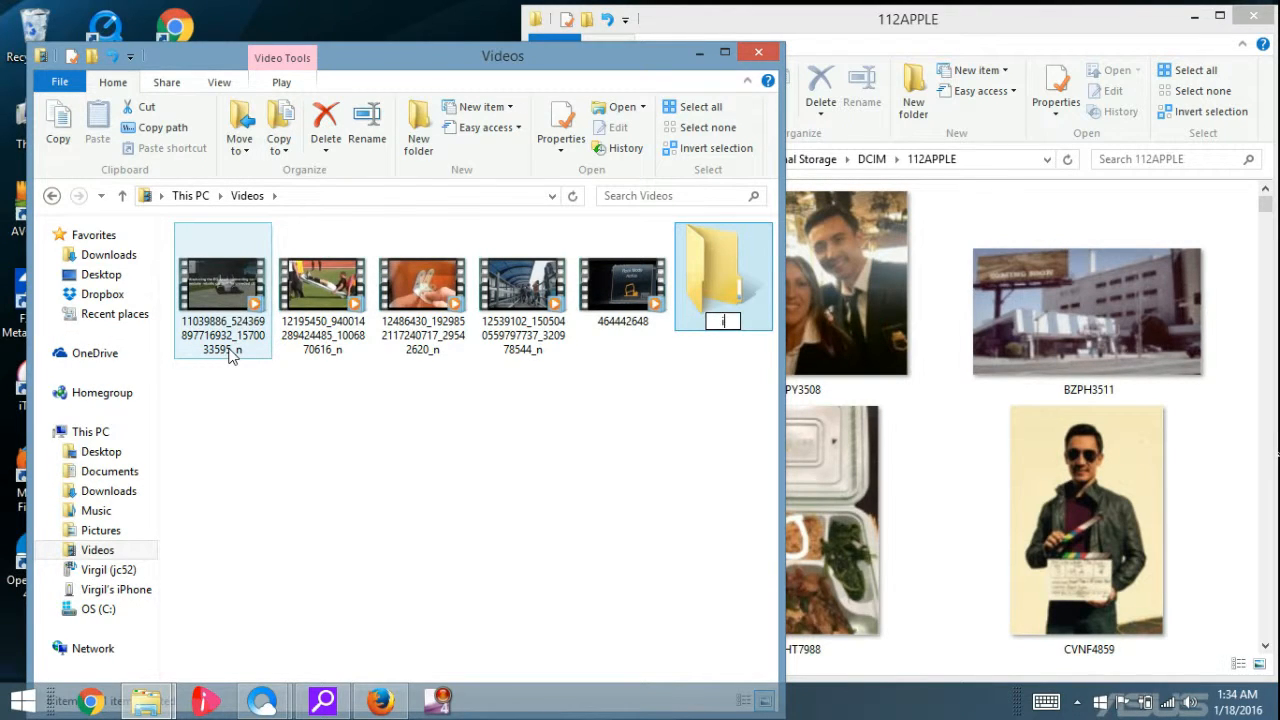
{"action": "type", "text": "diot"}
{"action": "key", "text": "Return"}
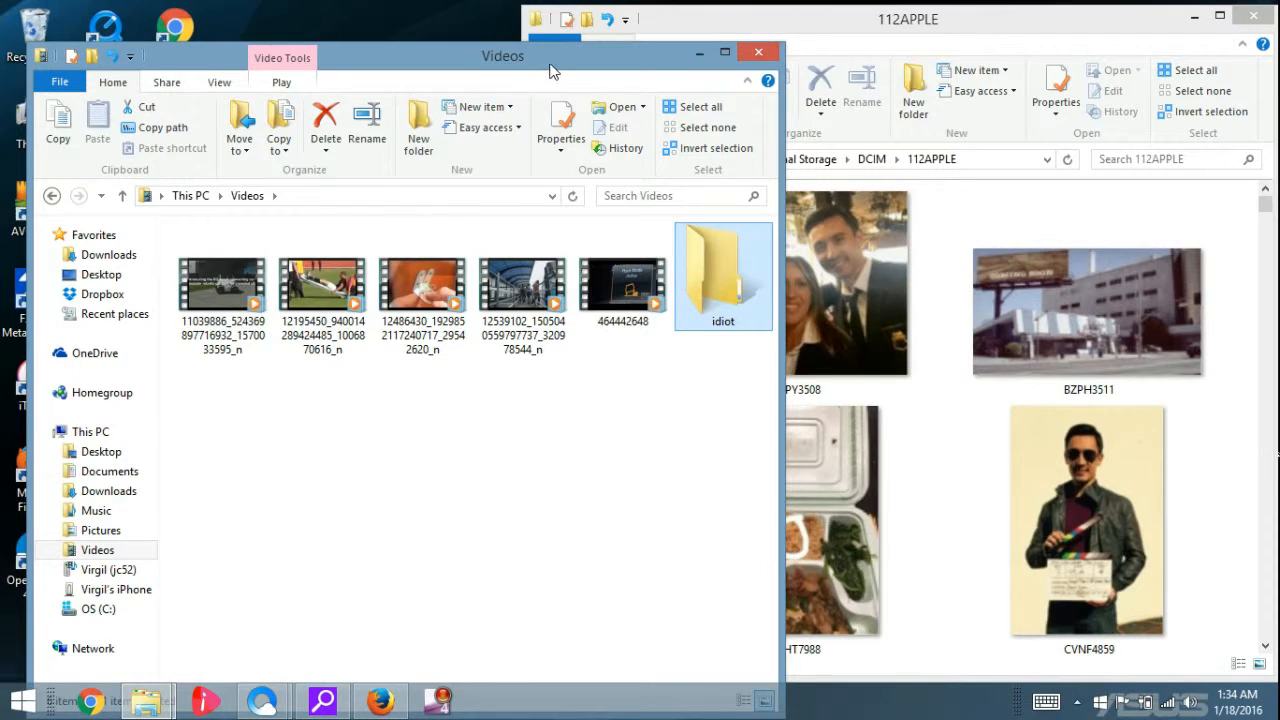
- Move the Videos window aside to uncover the 112APPLE photos, and pick single photos there
{"action": "left_click_drag", "start_coordinate": [549, 71], "coordinate": [469, 55]}
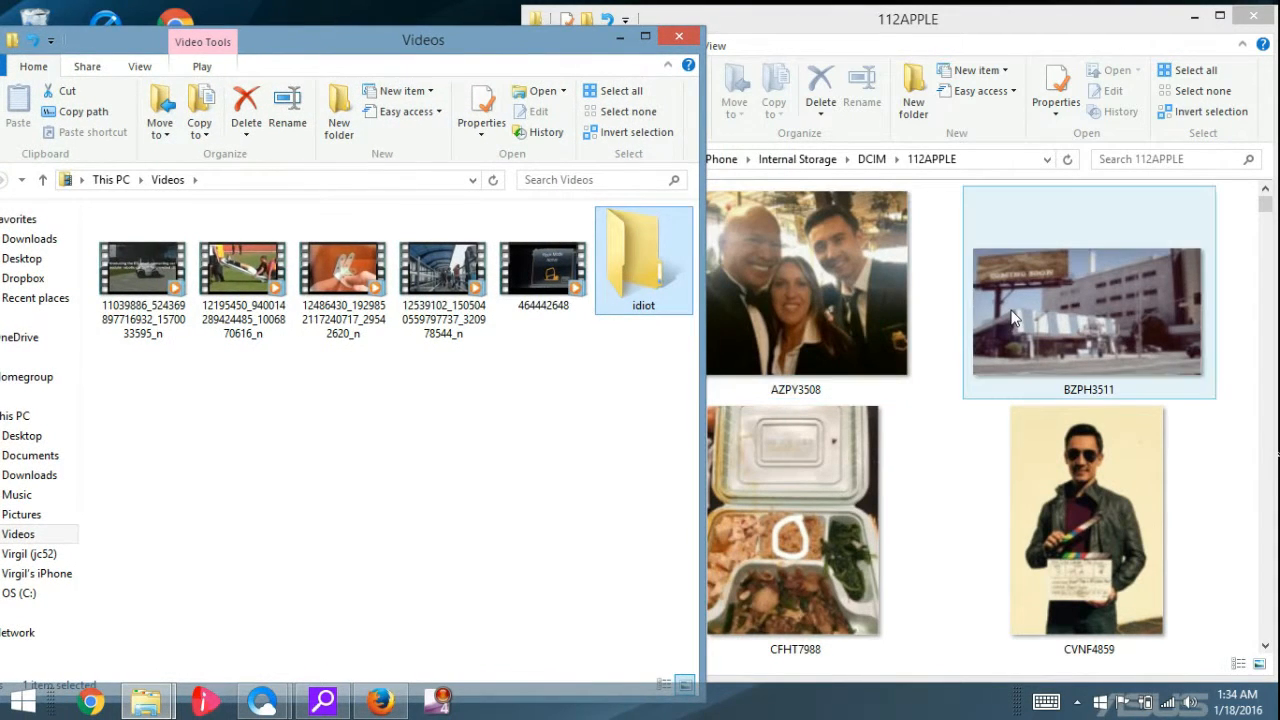
{"action": "left_click", "coordinate": [1046, 461]}
{"action": "left_click", "coordinate": [1070, 310]}
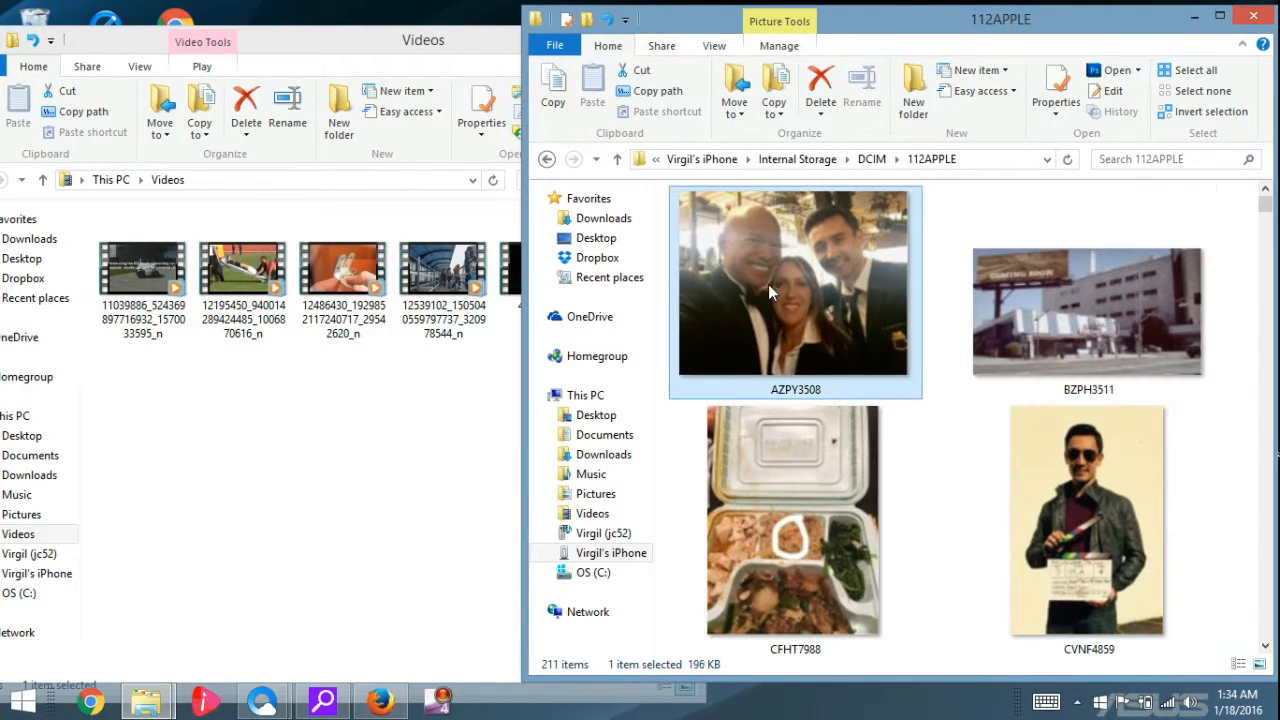
{"action": "left_click", "coordinate": [785, 477]}
{"action": "left_click", "coordinate": [423, 443]}
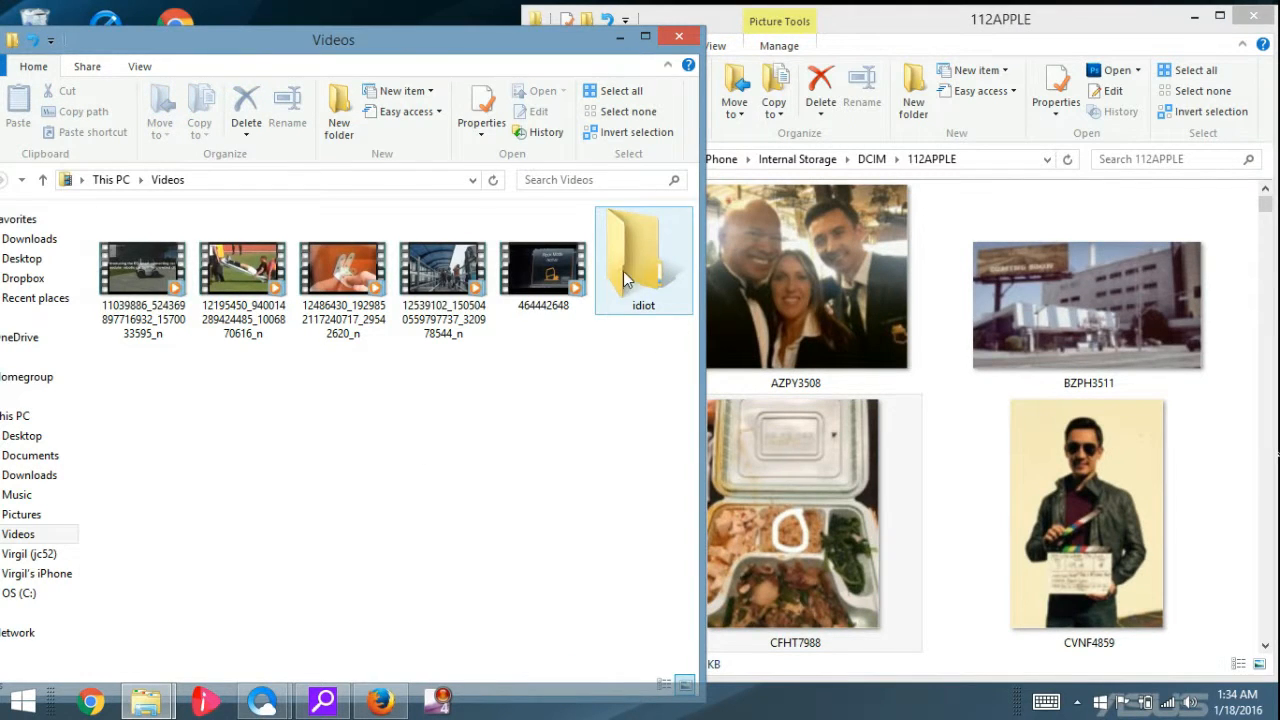
{"action": "left_click", "coordinate": [1248, 509]}
- Select the CVNF4859 and CFHT7988 photos together in the 112APPLE folder, and clear the selection
{"action": "mouse_move", "coordinate": [1109, 516]}
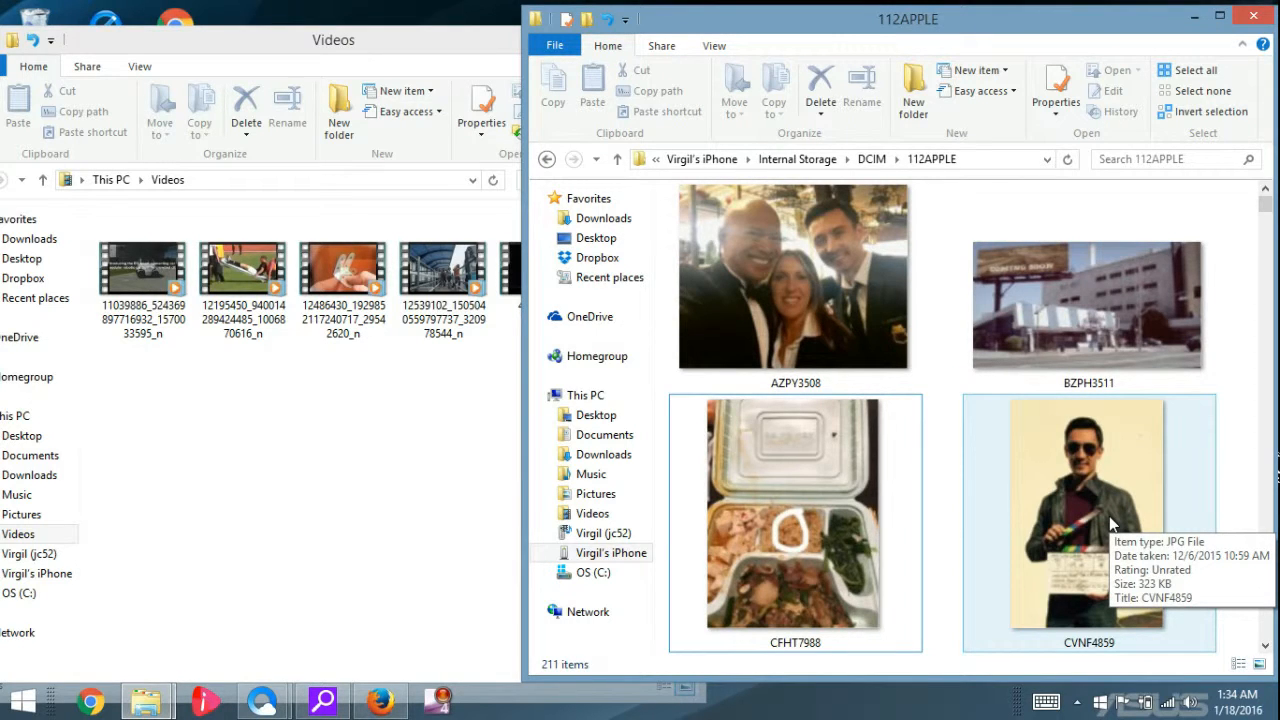
{"action": "left_click", "coordinate": [1109, 516]}
{"action": "left_click", "coordinate": [871, 503], "text": "ctrl"}
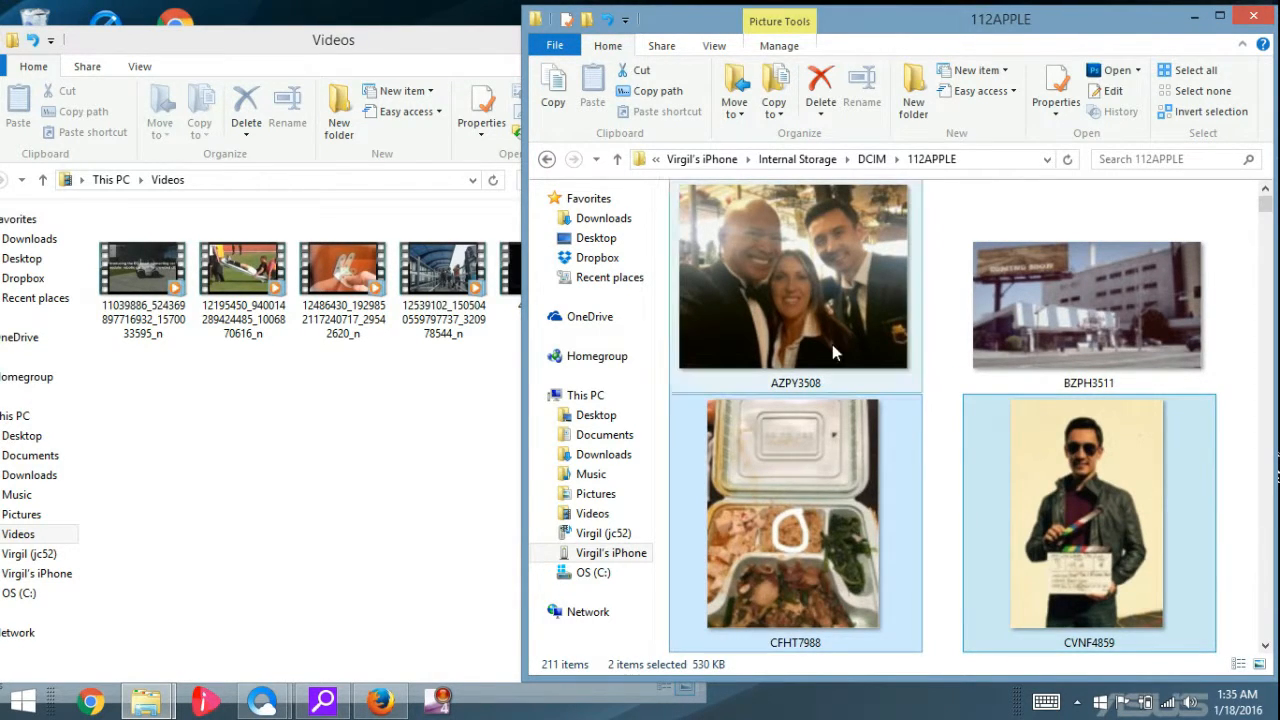
{"action": "left_click", "coordinate": [1198, 328]}
{"action": "left_click", "coordinate": [1234, 544]}
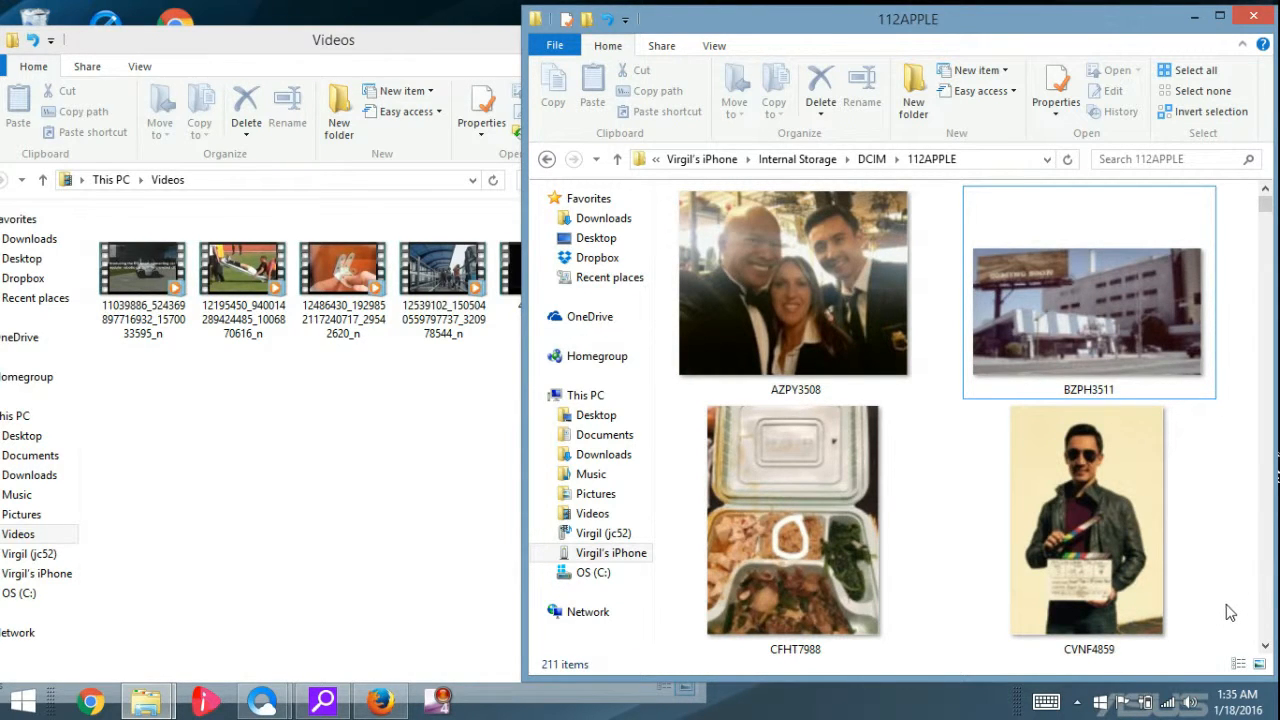
- Select the first four photos in the 112APPLE folder and cut them
{"action": "left_click_drag", "start_coordinate": [1226, 605], "coordinate": [713, 287]}
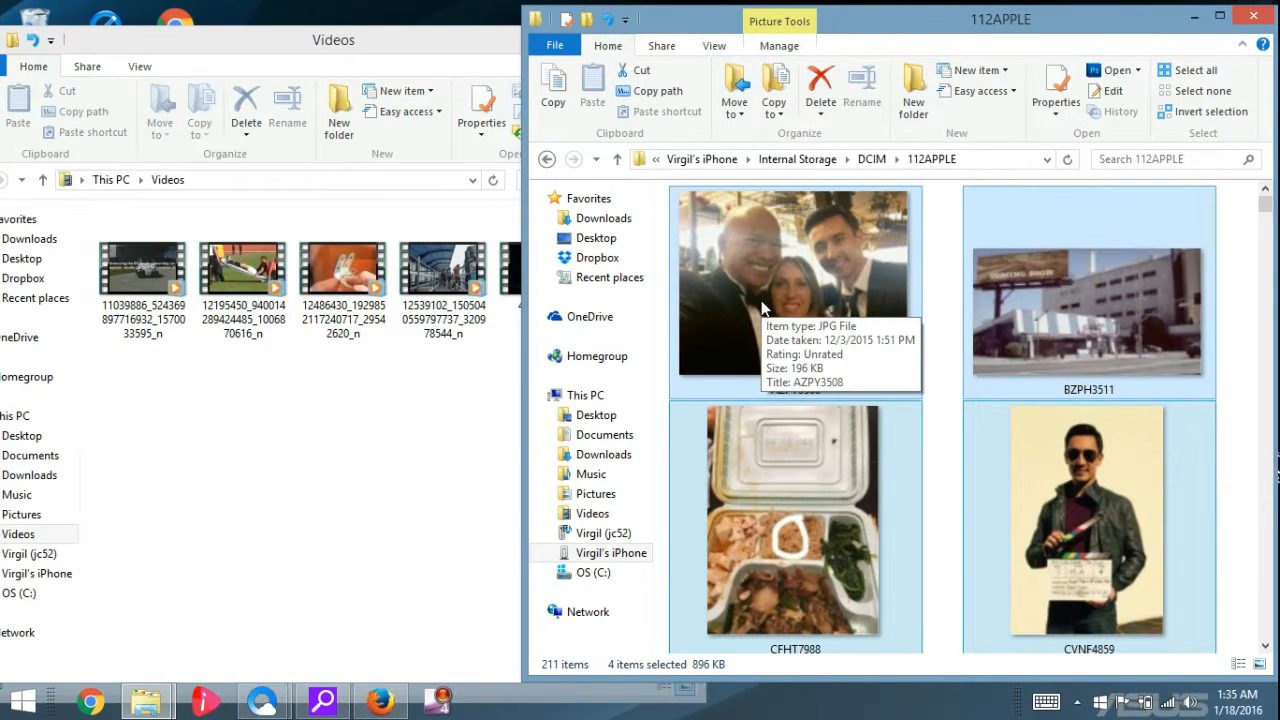
{"action": "right_click", "coordinate": [762, 302]}
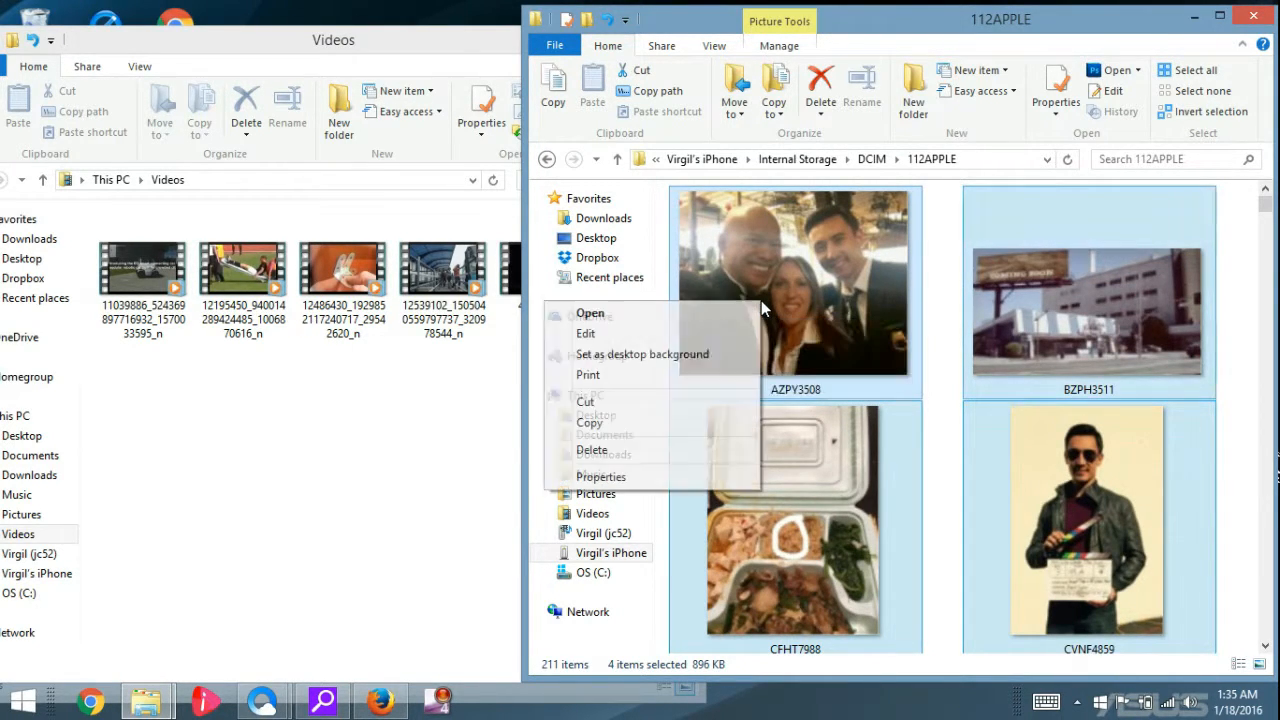
{"action": "left_click", "coordinate": [697, 402]}
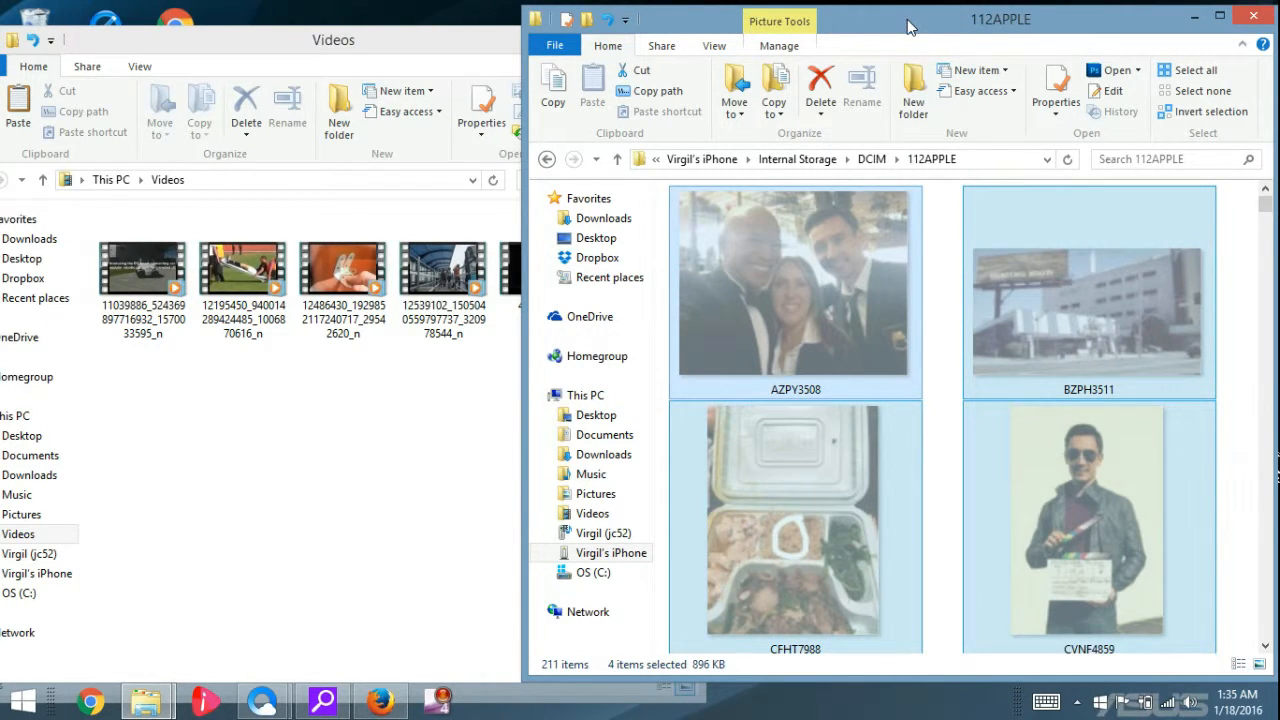
{"action": "left_click_drag", "start_coordinate": [908, 24], "coordinate": [1066, 20]}
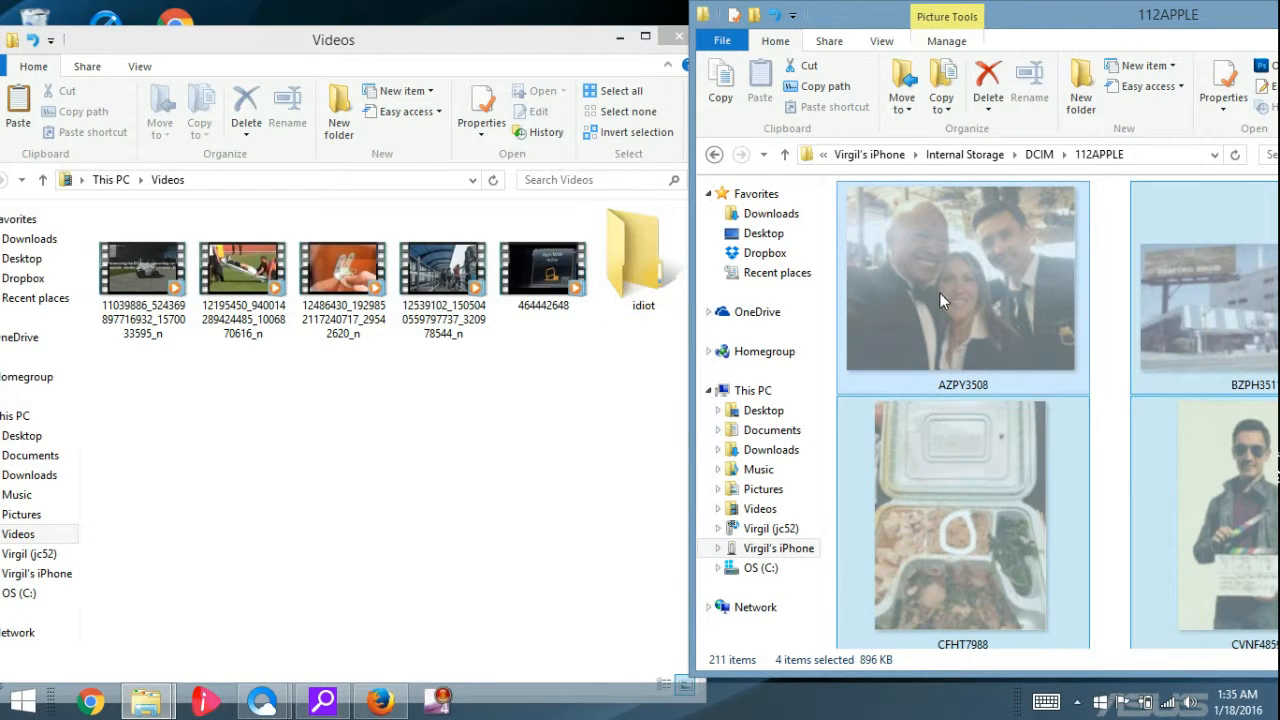
{"action": "left_click", "coordinate": [1002, 322]}
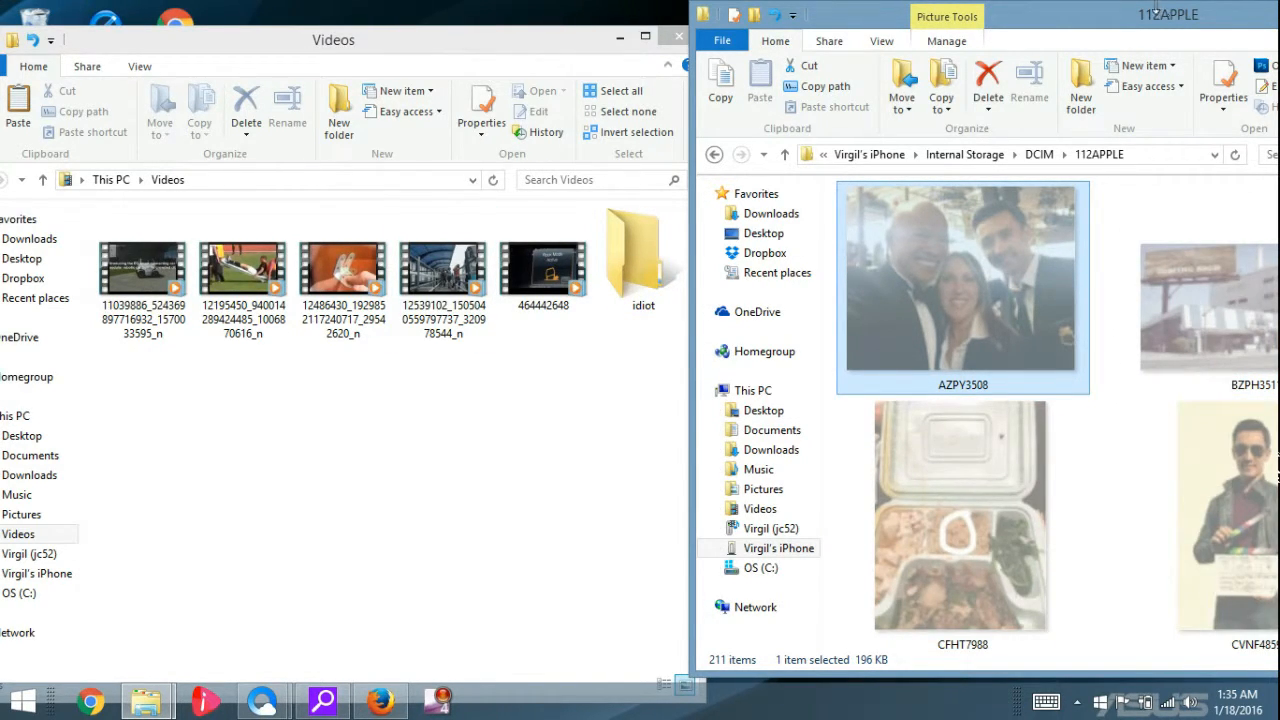
{"action": "left_click_drag", "start_coordinate": [1155, 12], "coordinate": [1055, 12]}
{"action": "left_click", "coordinate": [1270, 565]}
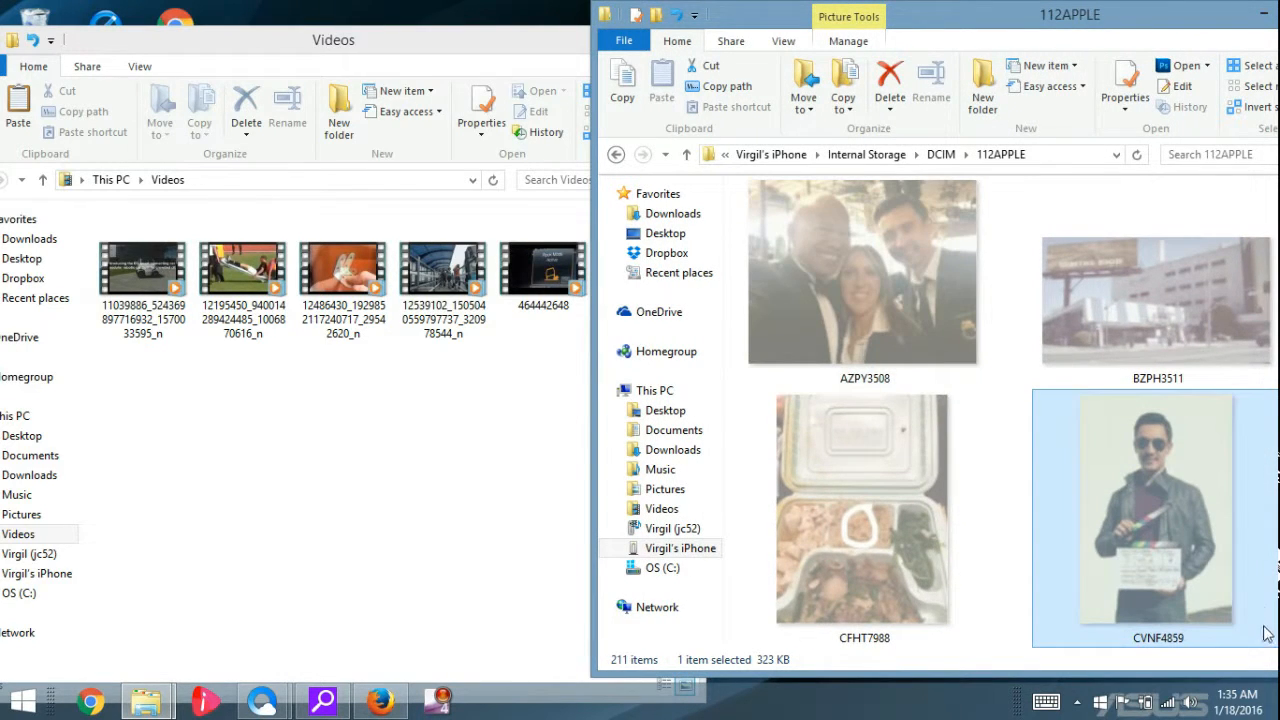
{"action": "left_click", "coordinate": [975, 488]}
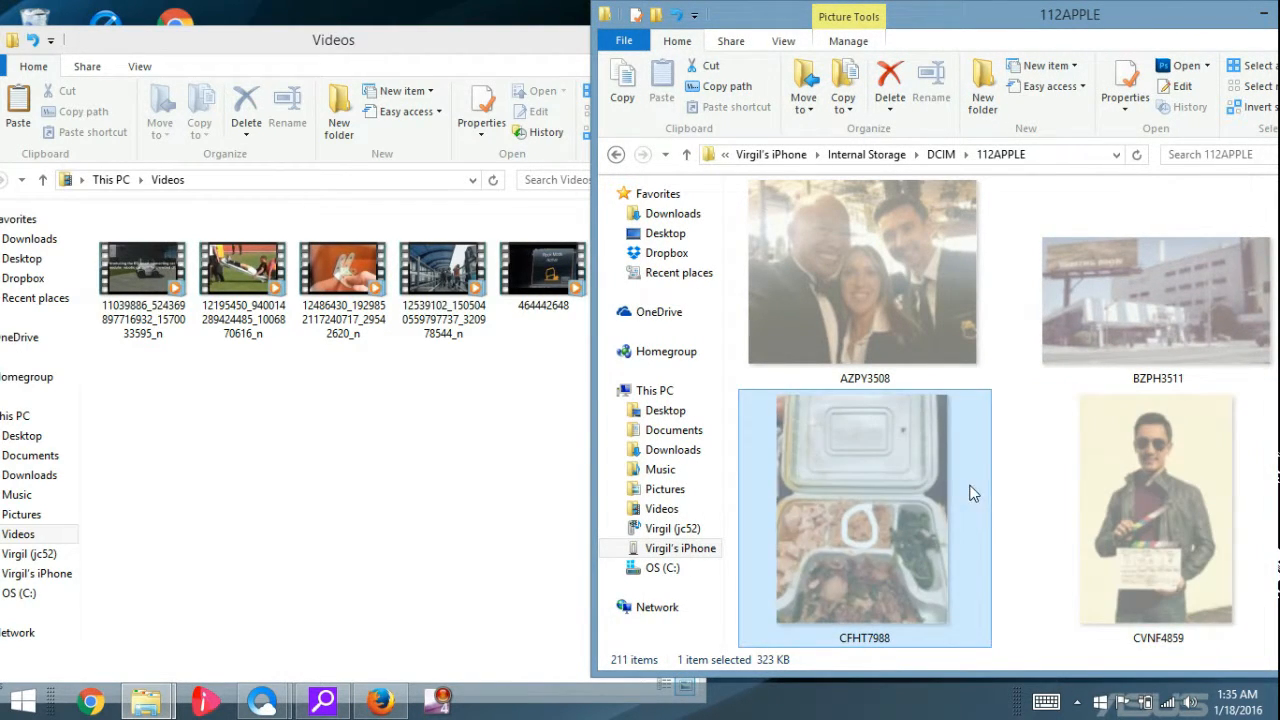
{"action": "left_click", "coordinate": [1036, 289]}
- Reposition the 112APPLE window and copy its first four photos, AZPY3508, BZPH3511, CFHT7988 and CVNF4859
{"action": "left_click_drag", "start_coordinate": [1106, 12], "coordinate": [958, 14]}
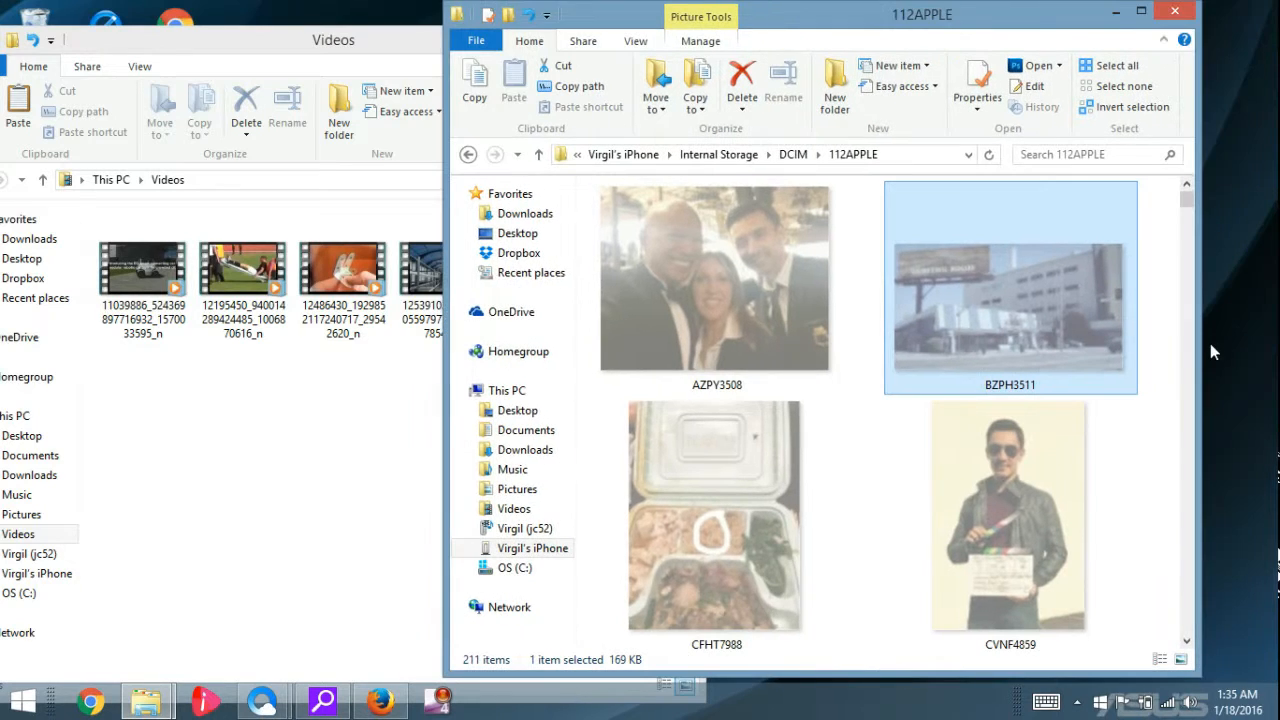
{"action": "left_click", "coordinate": [1170, 365]}
{"action": "left_click_drag", "start_coordinate": [1137, 591], "coordinate": [682, 281]}
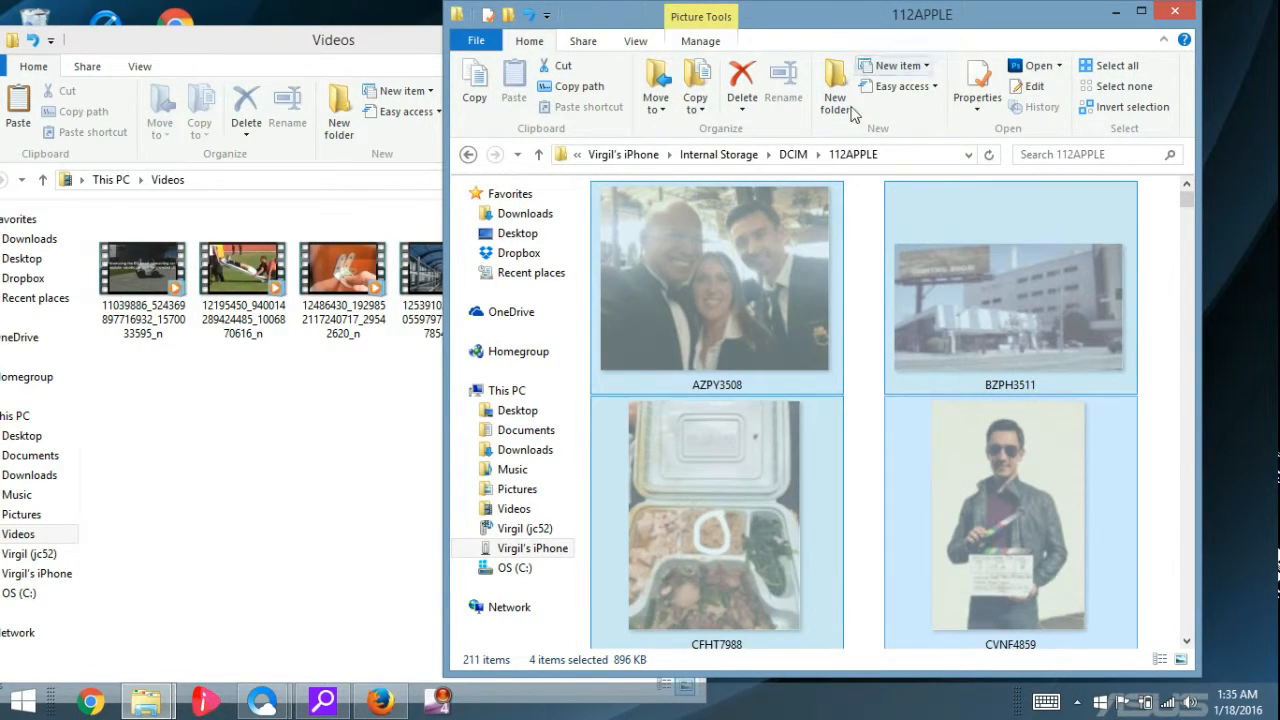
{"action": "right_click", "coordinate": [792, 245]}
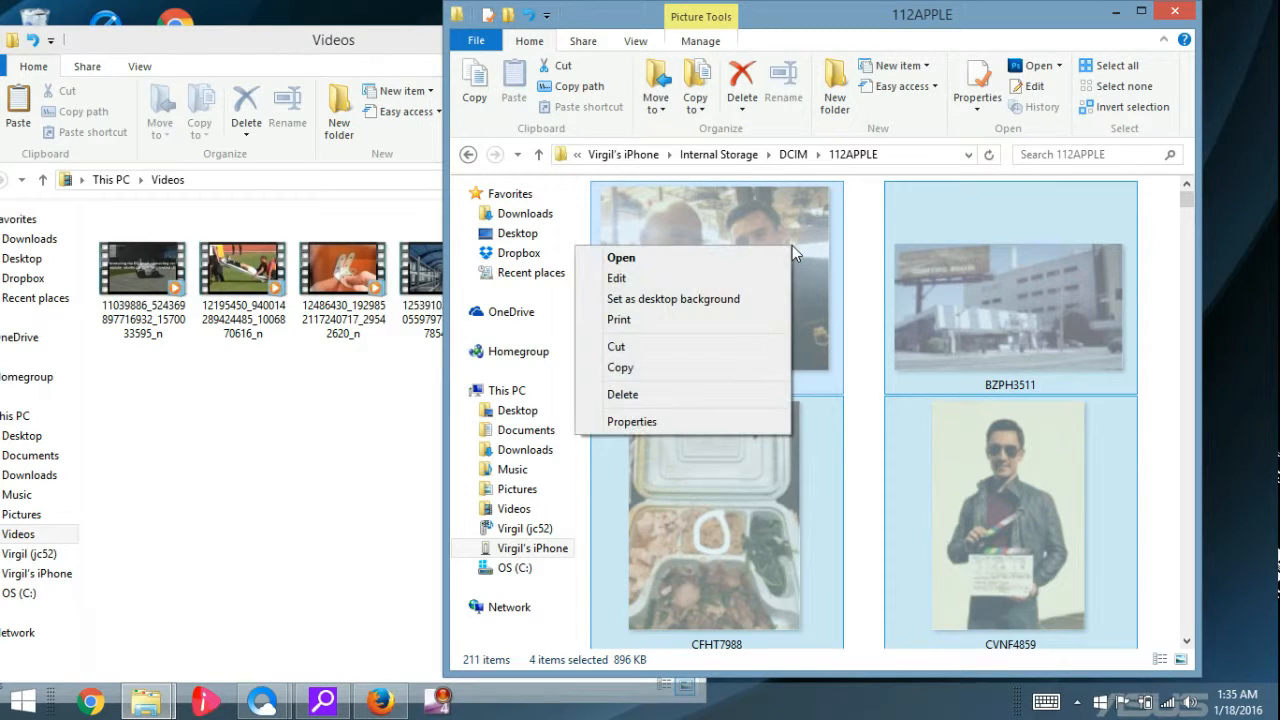
{"action": "left_click", "coordinate": [713, 365]}
- Uncover the idiot folder in the Videos window and paste the copied photos into it
{"action": "left_click_drag", "start_coordinate": [836, 20], "coordinate": [1040, 20]}
{"action": "right_click", "coordinate": [637, 205]}
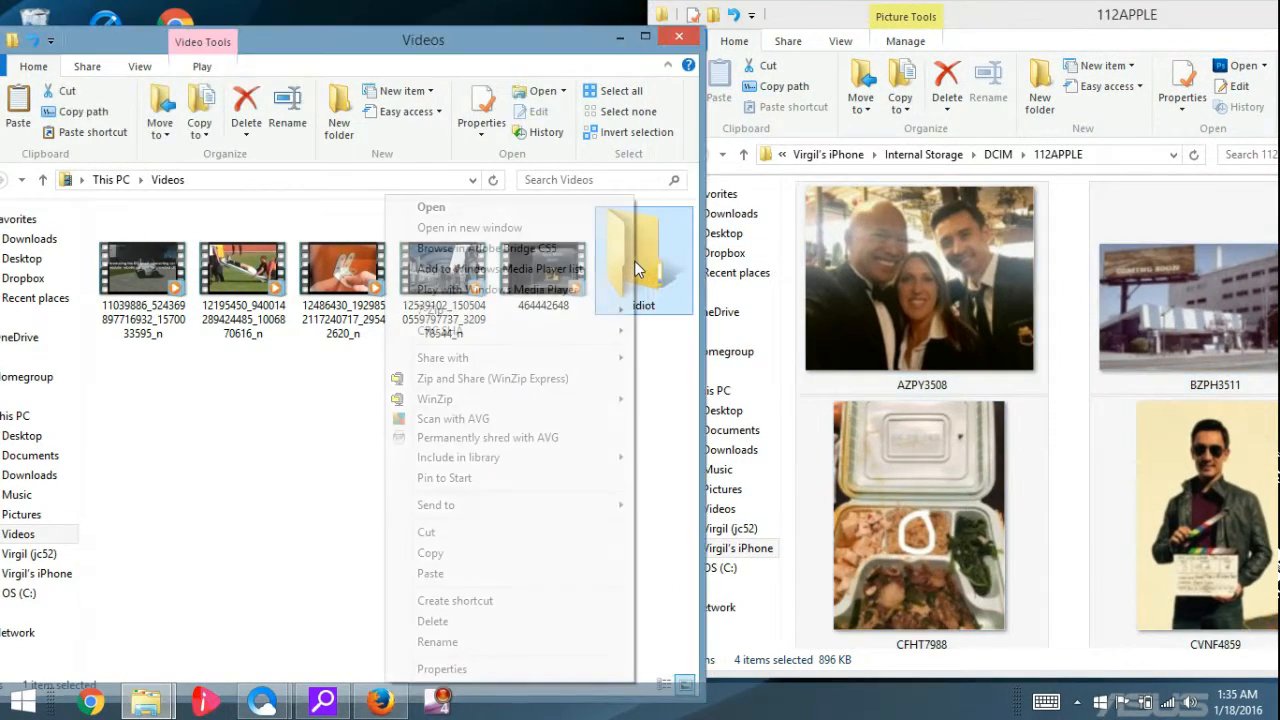
{"action": "left_click", "coordinate": [534, 572]}
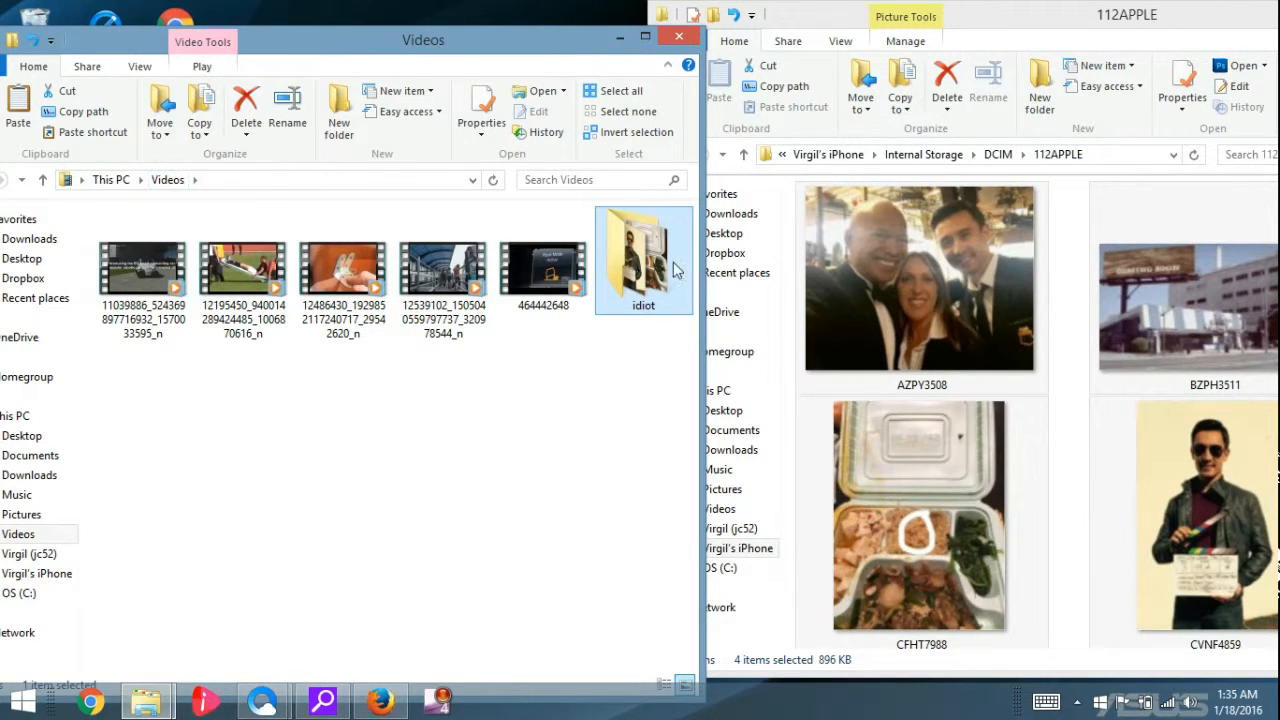
- Open the idiot folder in Videos and check the pasted photos
{"action": "double_click", "coordinate": [634, 285]}
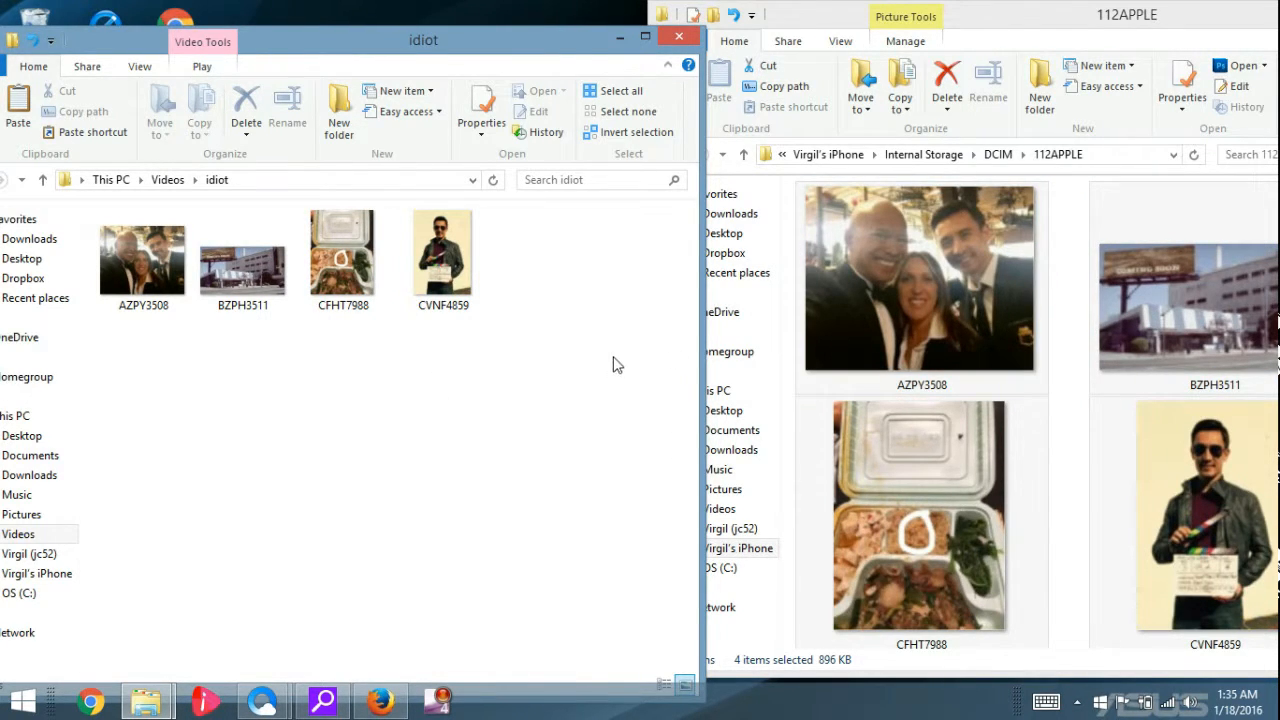
{"action": "left_click_drag", "start_coordinate": [612, 360], "coordinate": [60, 248]}
{"action": "key", "text": "alt+Up"}
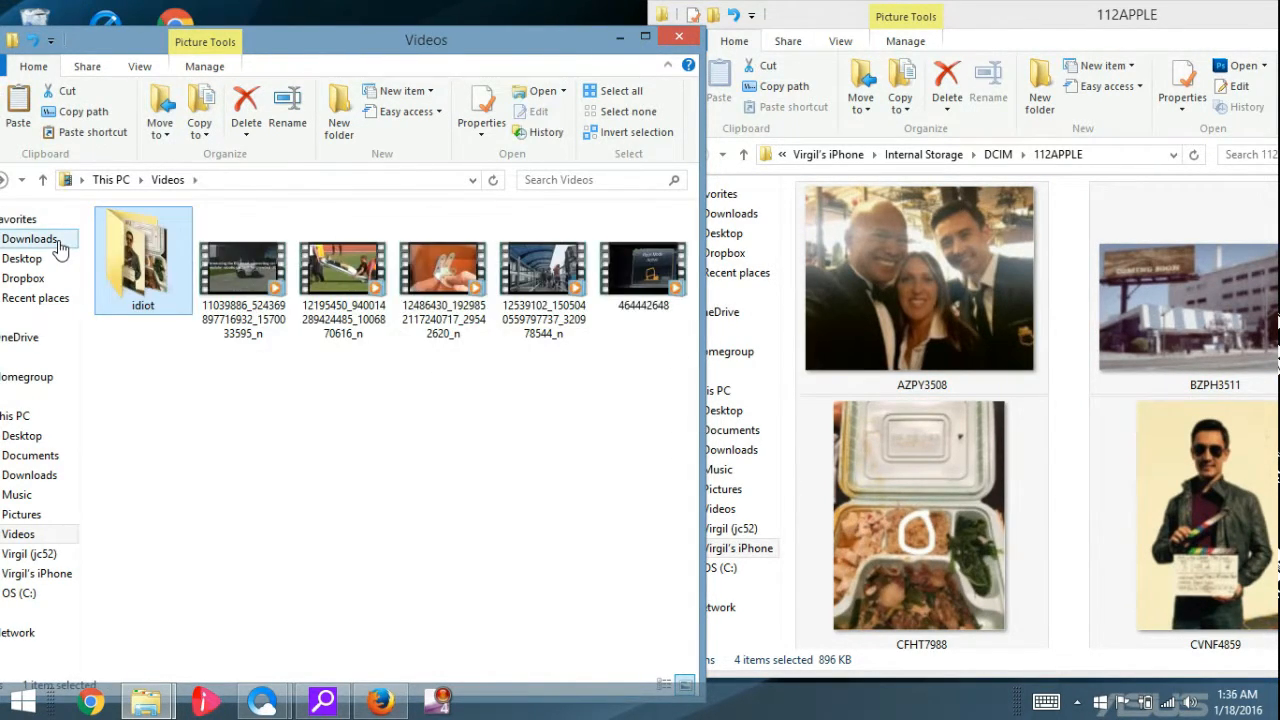
{"action": "double_click", "coordinate": [157, 285]}
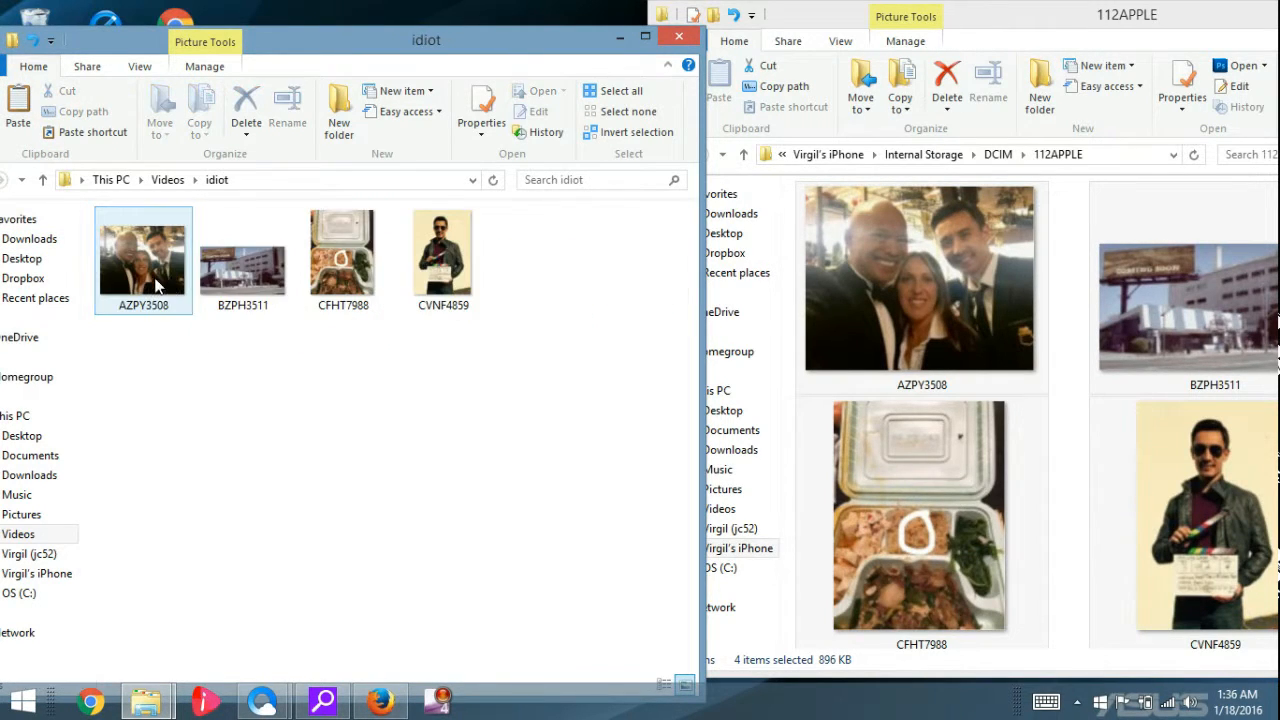
- Delete all four photos from the idiot folder
{"action": "left_click", "coordinate": [440, 285]}
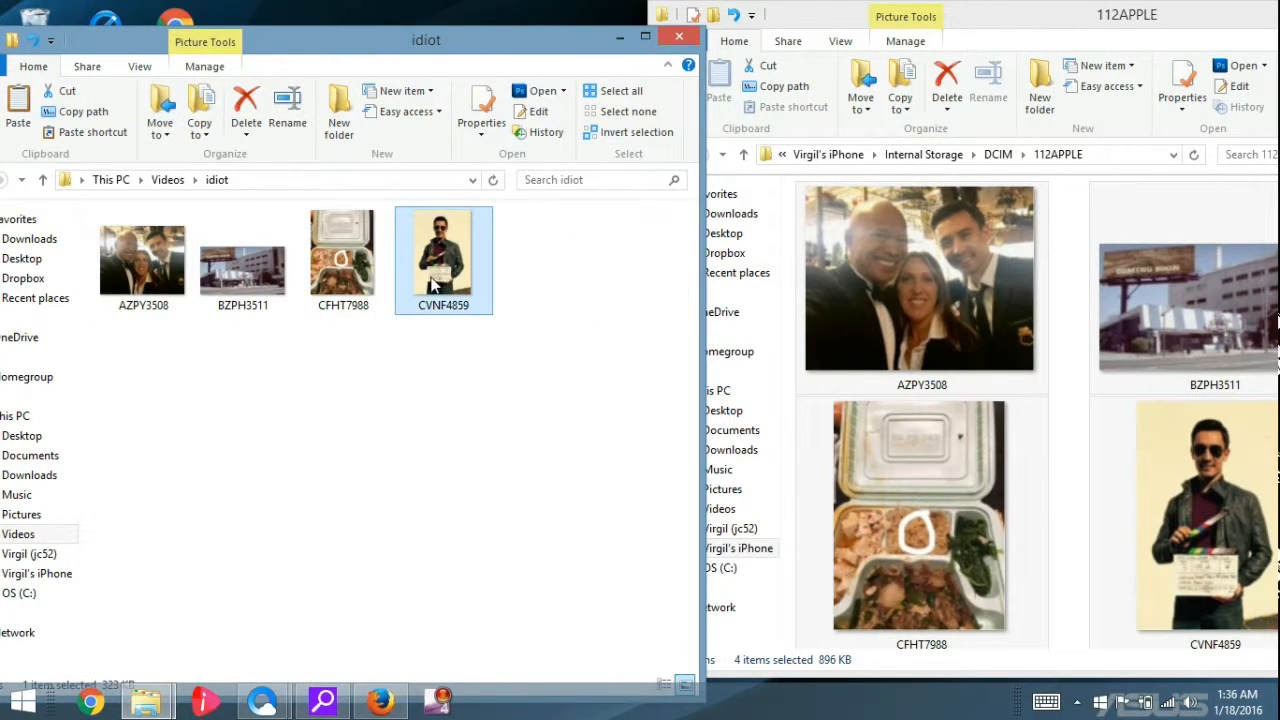
{"action": "left_click", "coordinate": [172, 283], "text": "shift"}
{"action": "right_click", "coordinate": [172, 283]}
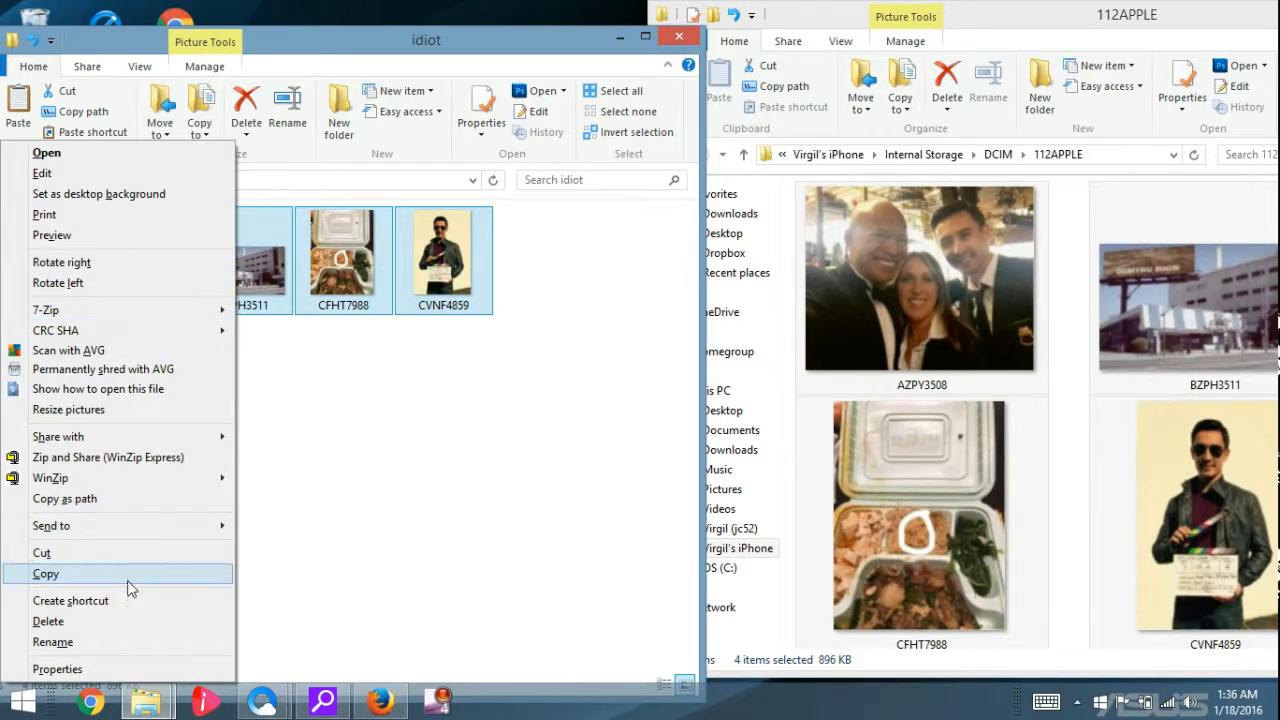
{"action": "left_click", "coordinate": [119, 621]}
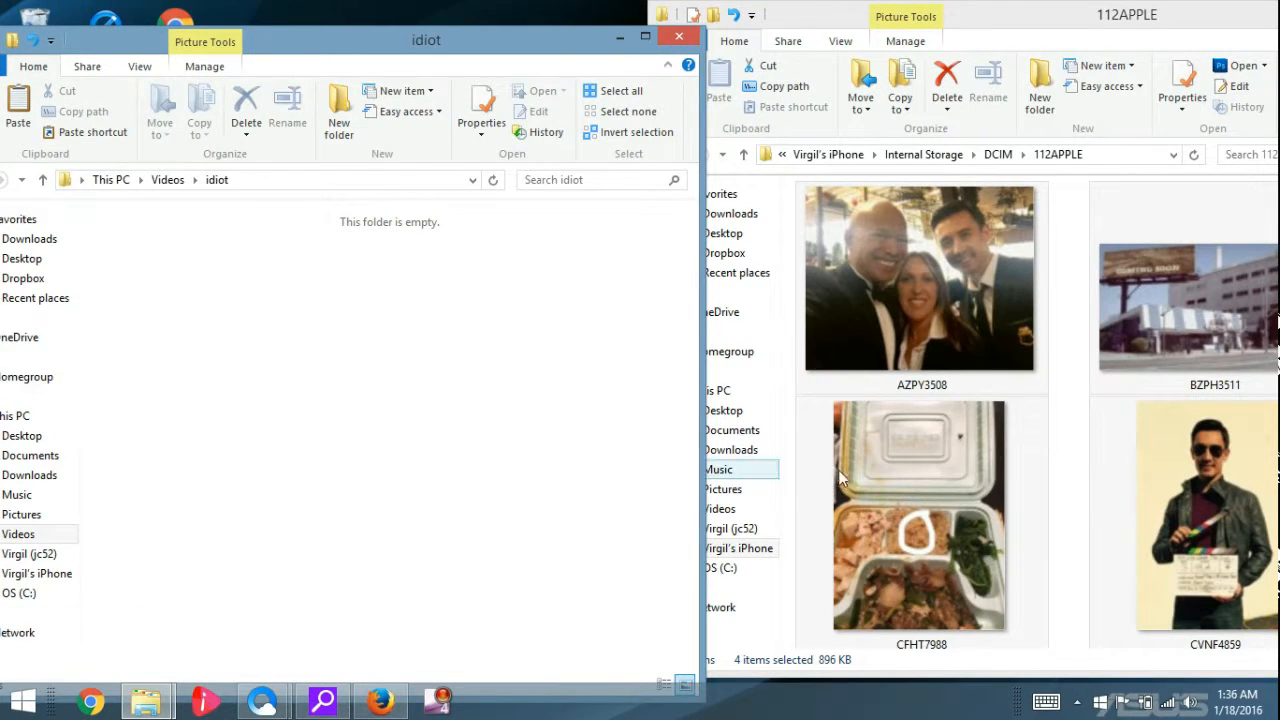
- Move the 112APPLE window fully onto the screen and return to the first photos in its folder
{"action": "left_click_drag", "start_coordinate": [1148, 20], "coordinate": [1080, 20]}
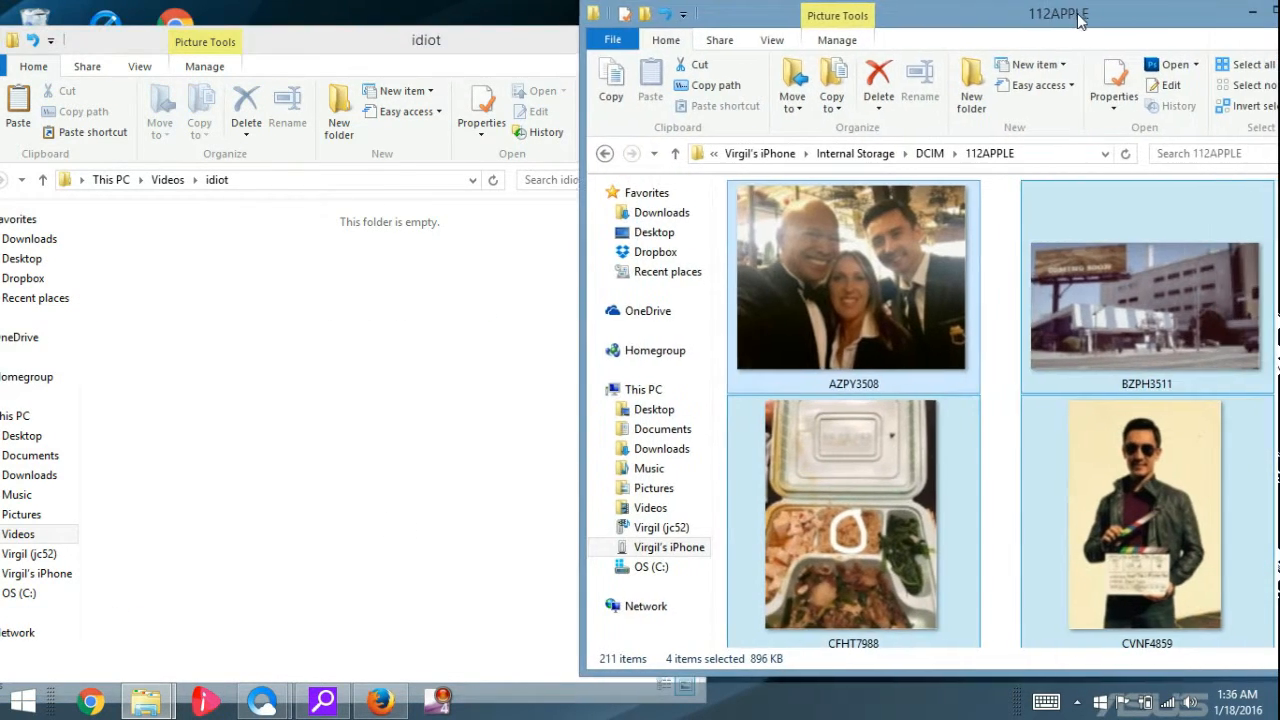
{"action": "left_click", "coordinate": [1192, 477]}
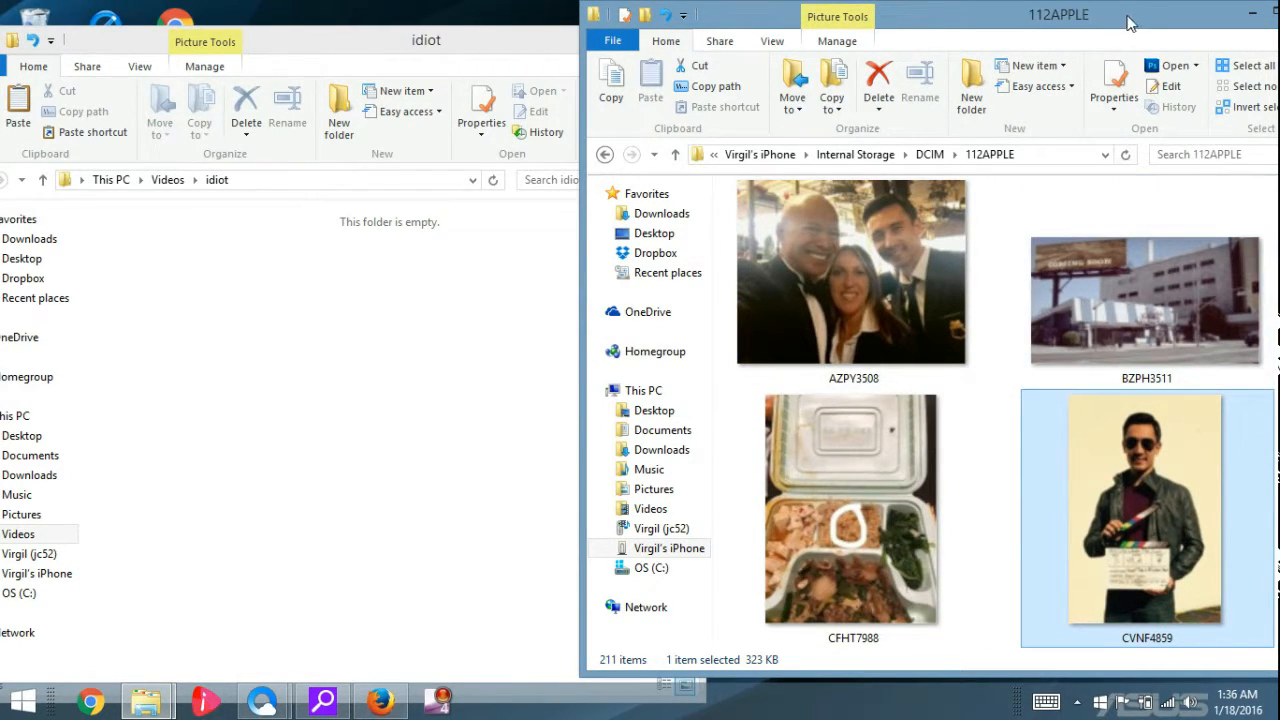
{"action": "left_click_drag", "start_coordinate": [1128, 22], "coordinate": [1082, 22]}
{"action": "scroll", "coordinate": [1250, 520], "scroll_direction": "down", "scroll_amount": 2}
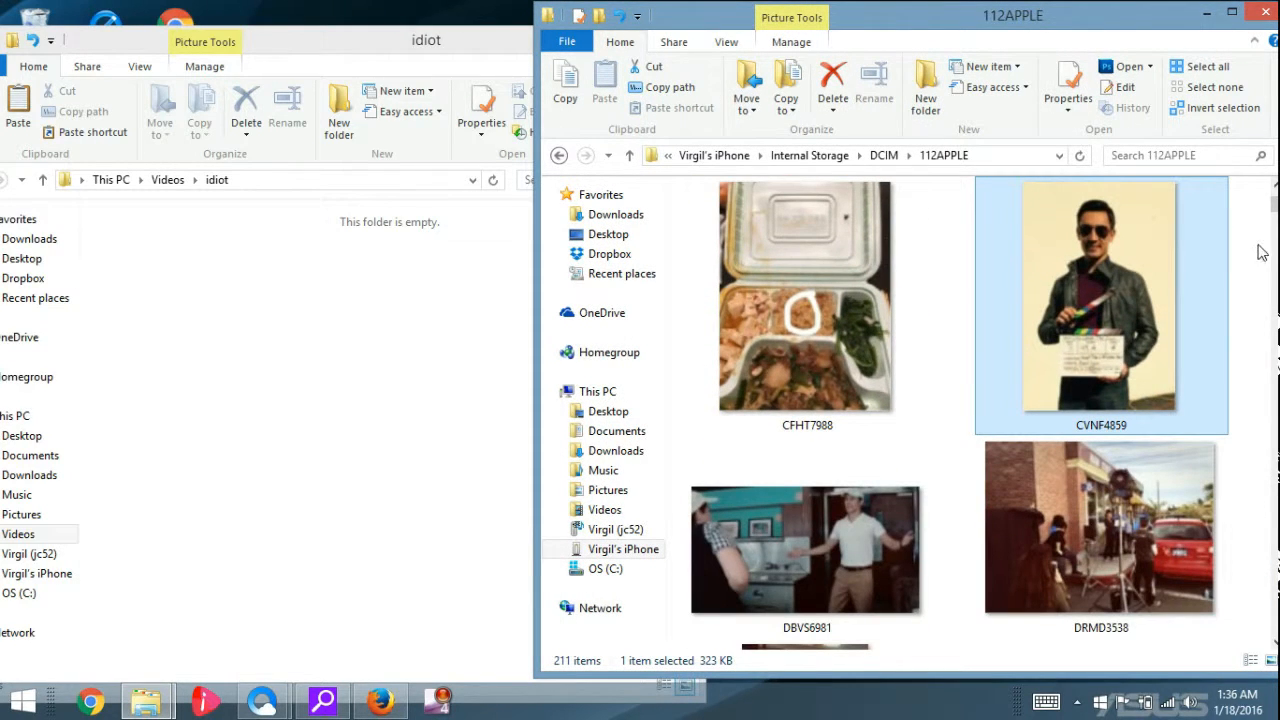
{"action": "left_click_drag", "start_coordinate": [1272, 205], "coordinate": [1270, 196]}
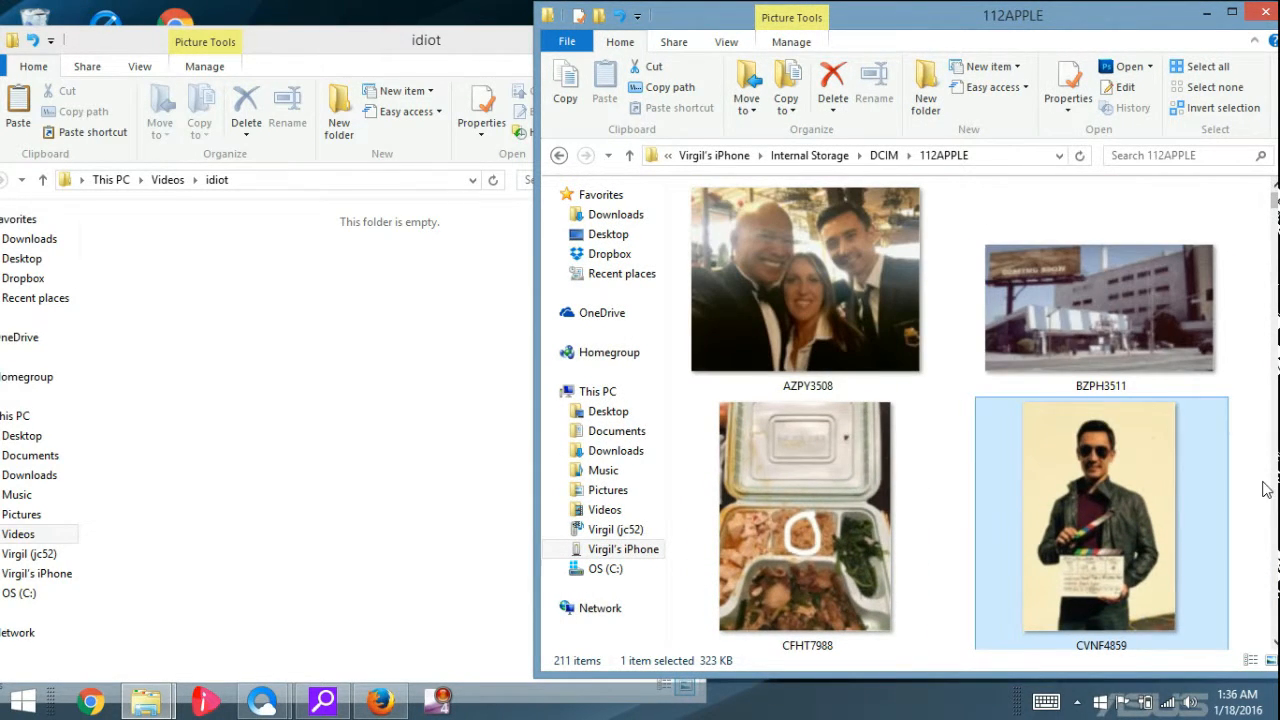
- Cut photos AZPY3508, BZPH3511, CFHT7988 and CVNF4859 from the 112APPLE folder and paste them into the idiot folder
{"action": "left_click_drag", "start_coordinate": [1250, 498], "coordinate": [786, 293]}
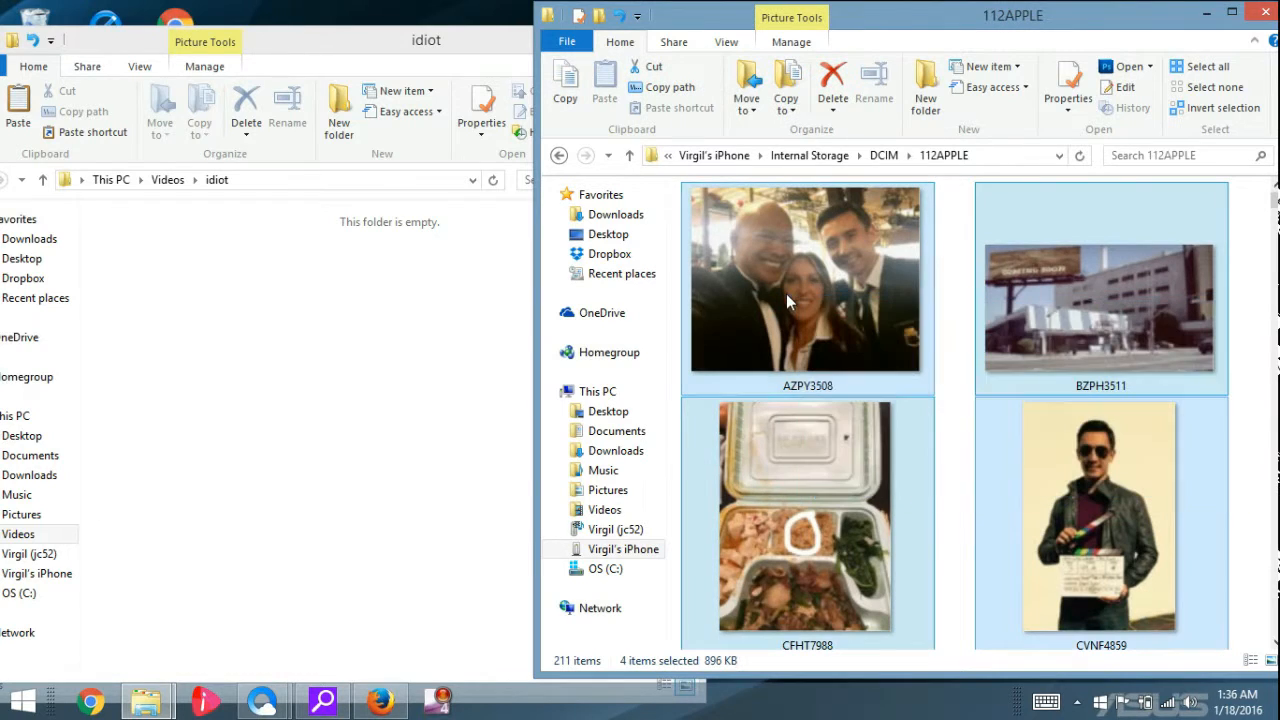
{"action": "right_click", "coordinate": [768, 290]}
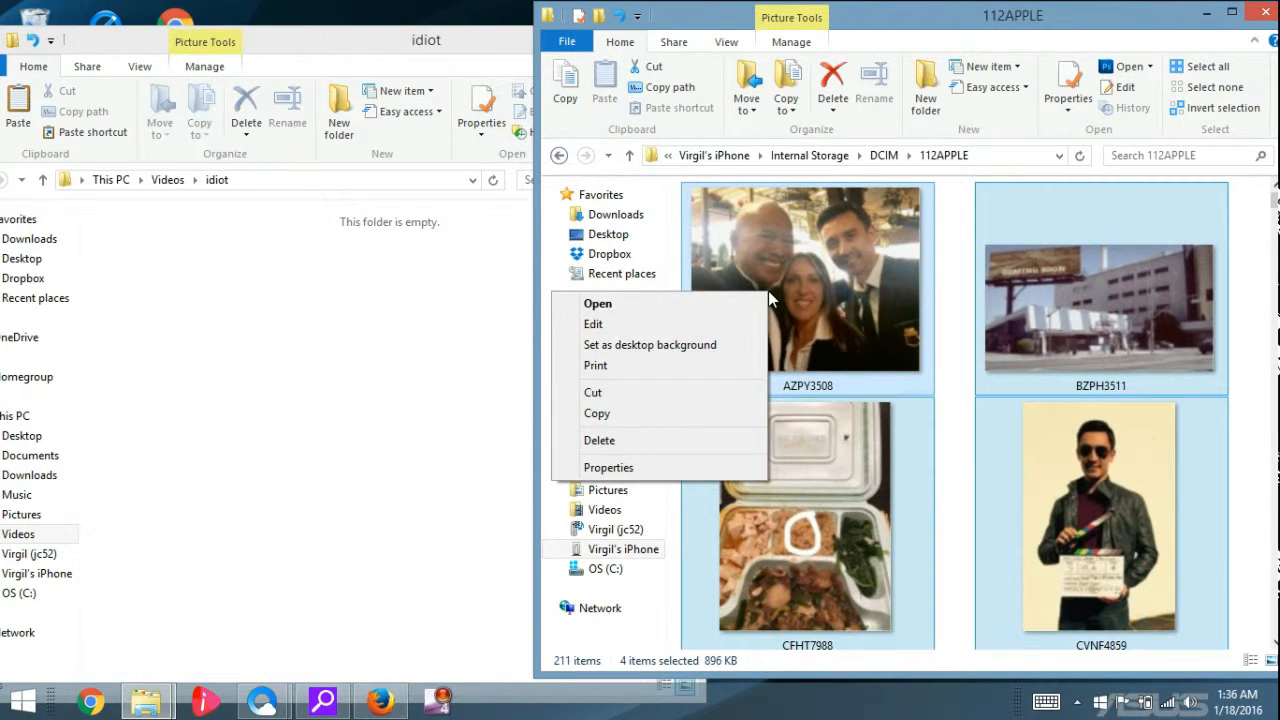
{"action": "left_click", "coordinate": [707, 392]}
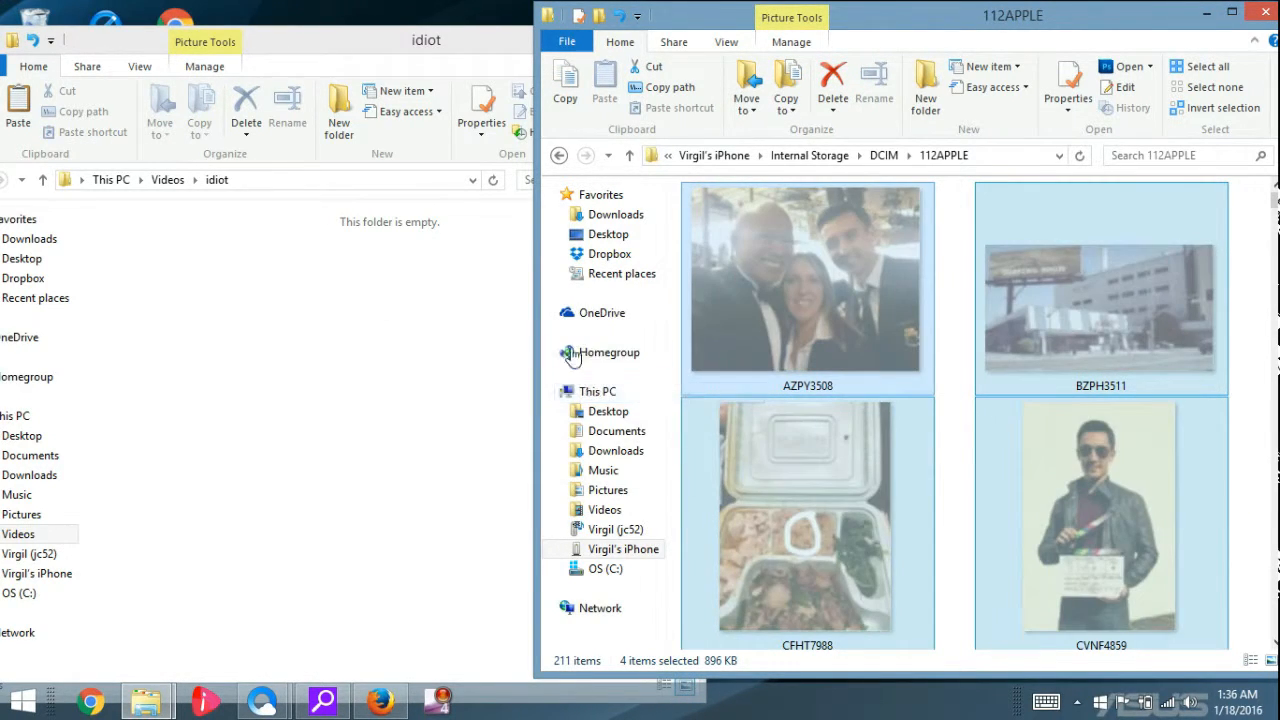
{"action": "left_click", "coordinate": [260, 284]}
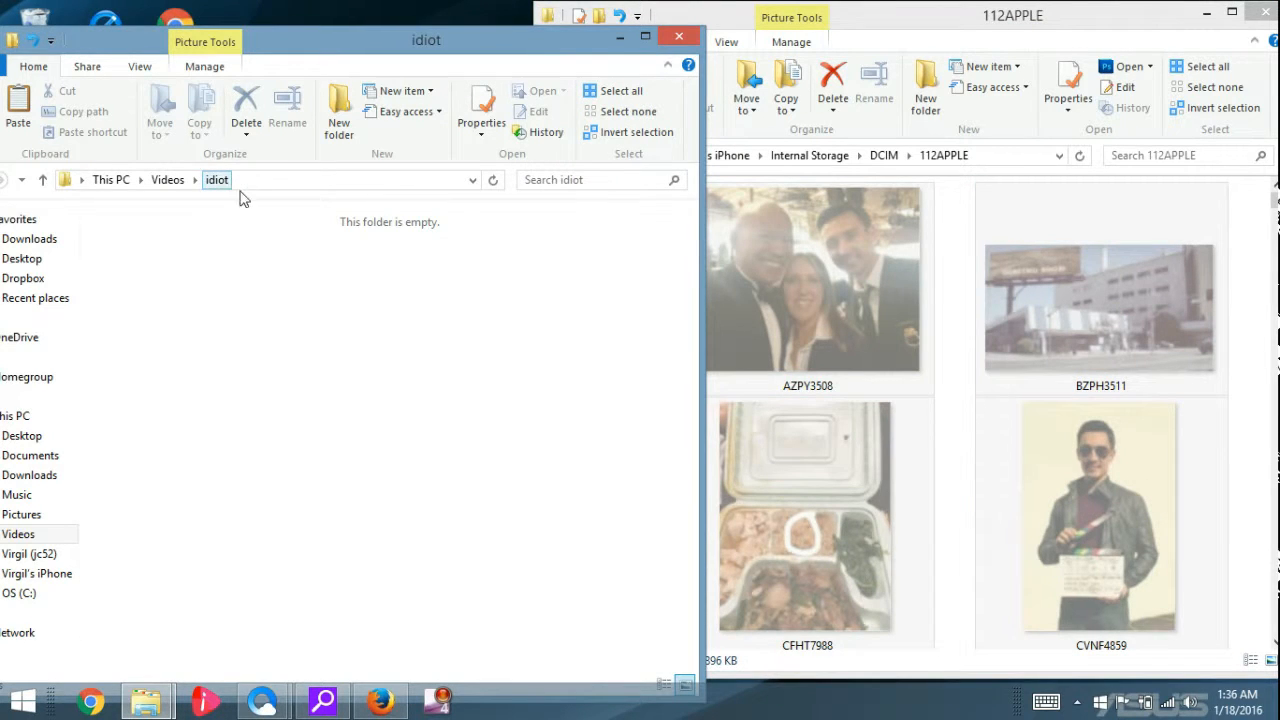
{"action": "right_click", "coordinate": [286, 246]}
{"action": "left_click", "coordinate": [219, 372]}
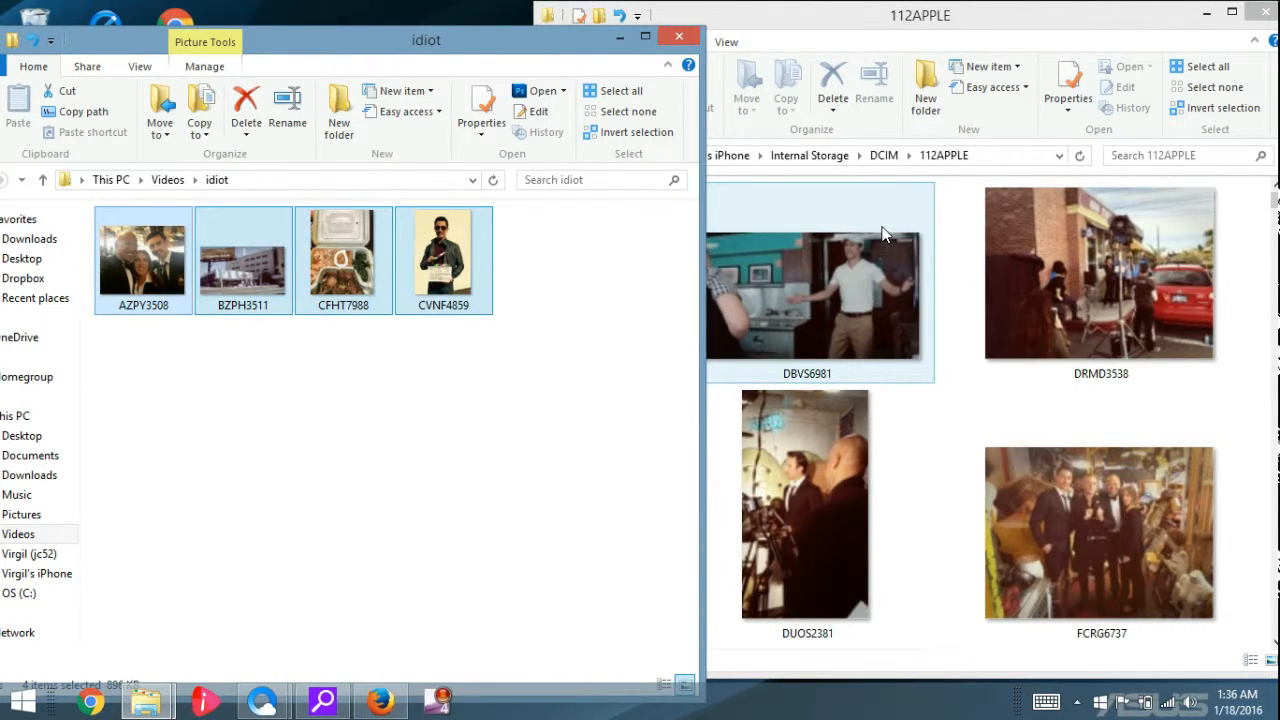
- Copy the four photos in the idiot folder and try to paste them back into the iPhone's 112APPLE folder
{"action": "left_click_drag", "start_coordinate": [420, 278], "coordinate": [615, 318]}
{"action": "right_click", "coordinate": [441, 282]}
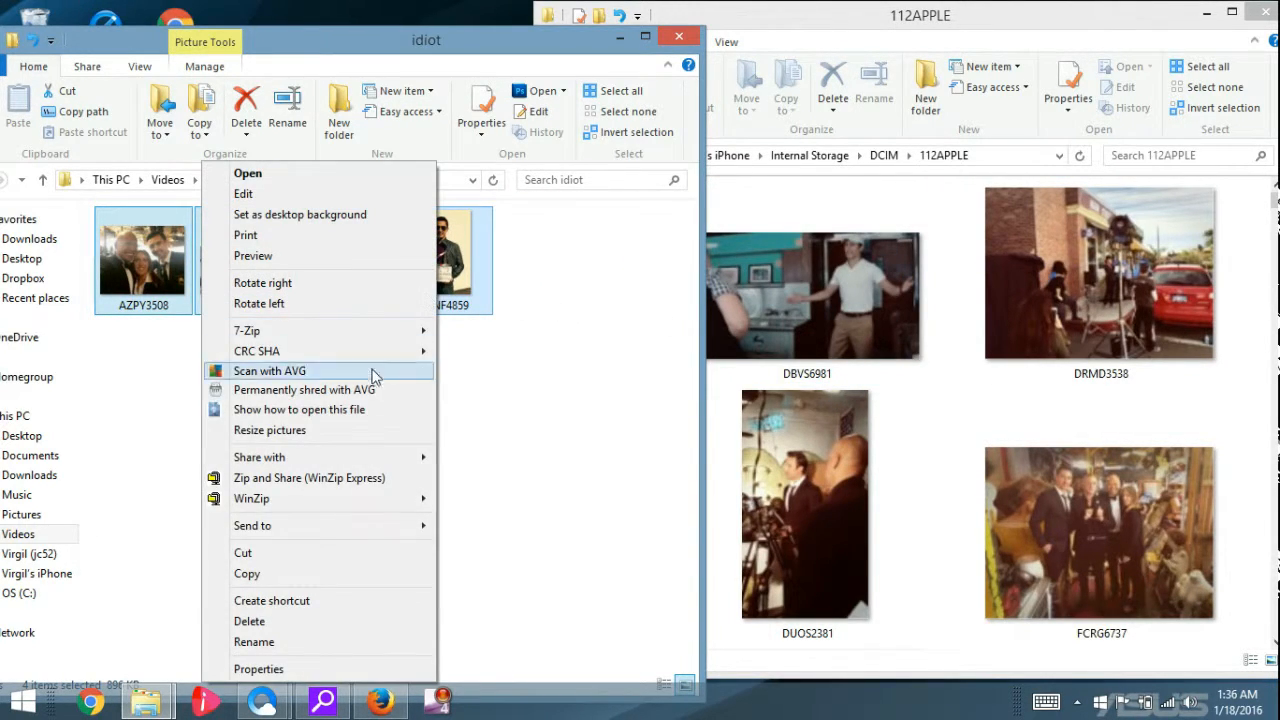
{"action": "left_click", "coordinate": [339, 573]}
{"action": "right_click", "coordinate": [928, 216]}
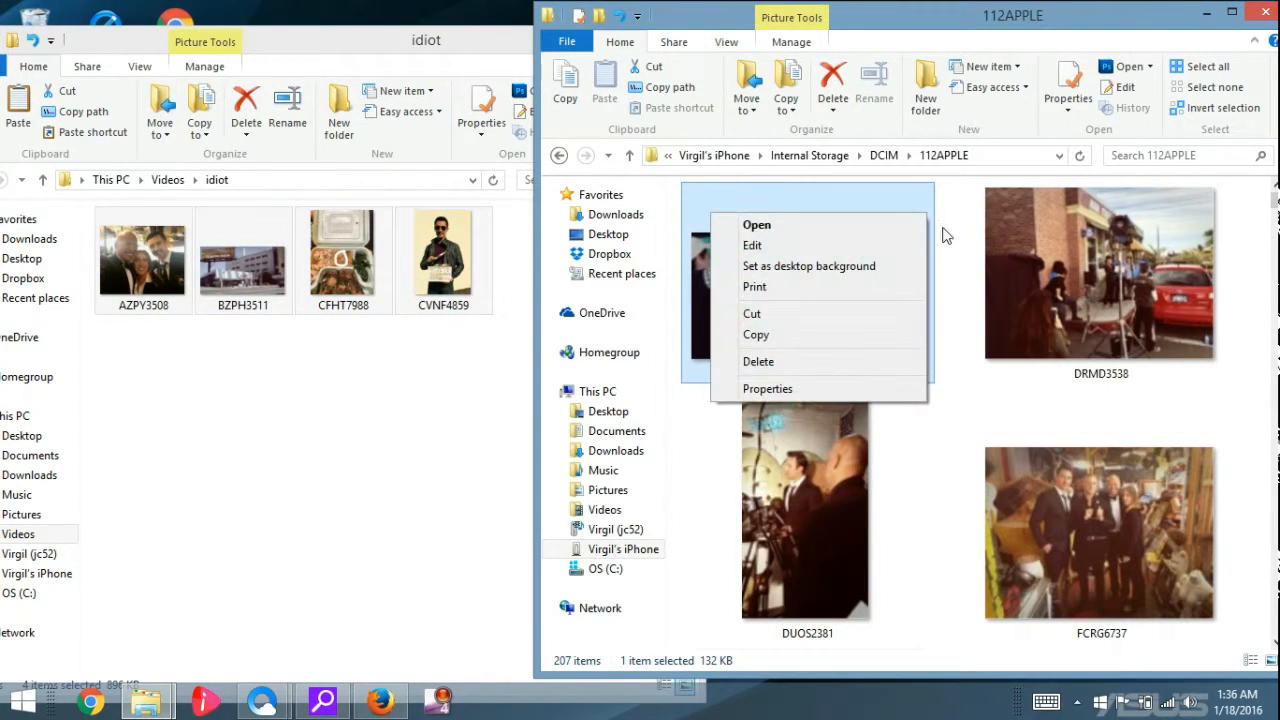
{"action": "right_click", "coordinate": [946, 235]}
{"action": "right_click", "coordinate": [947, 428]}
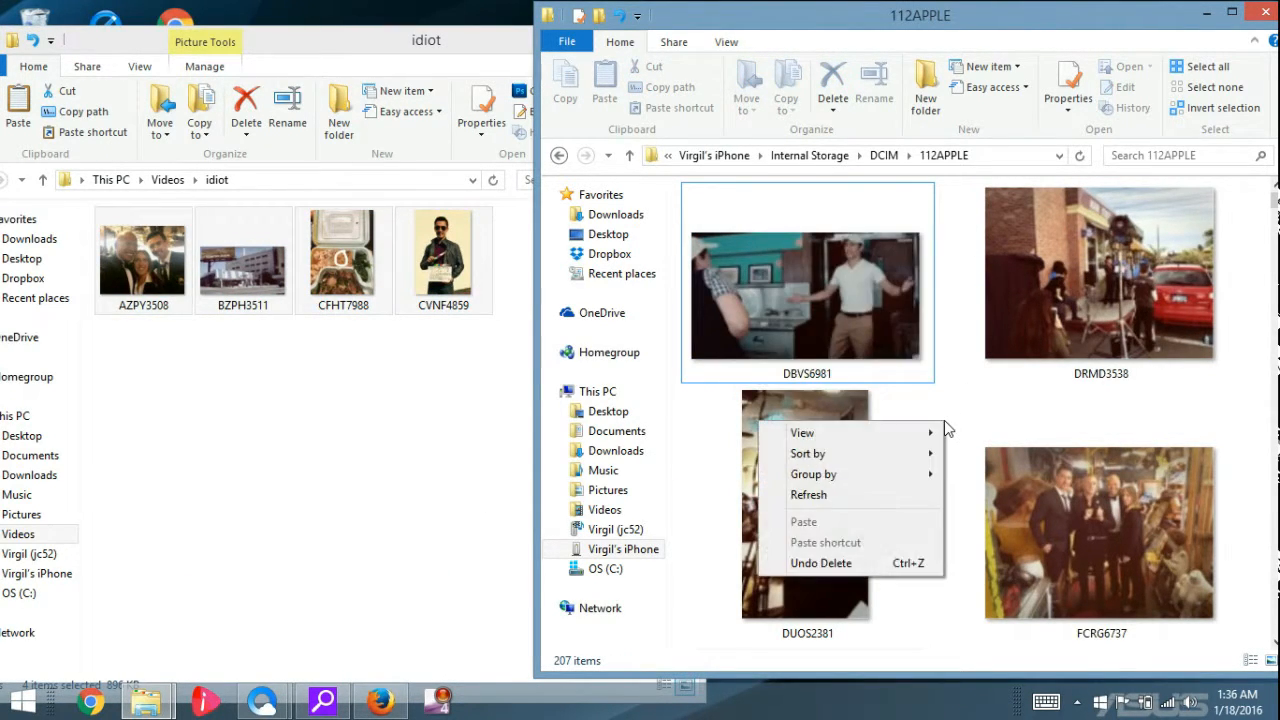
{"action": "left_click", "coordinate": [1017, 420]}
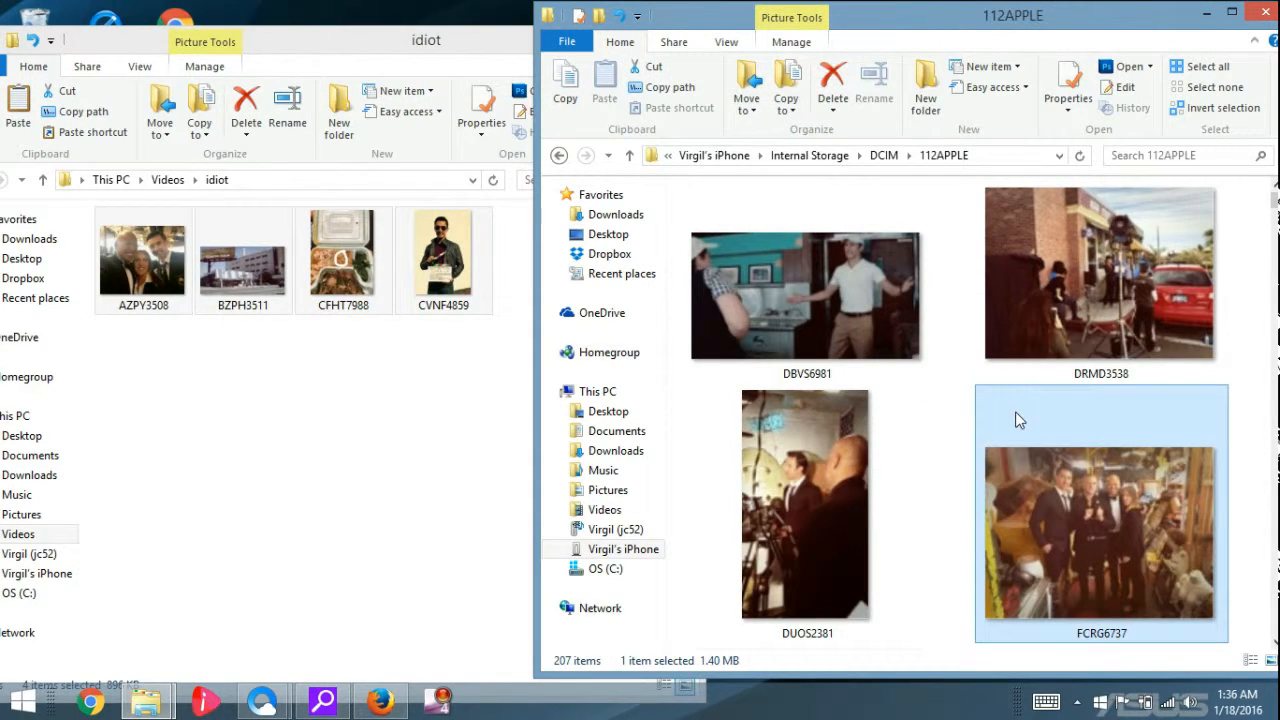
- Bring the idiot window to the front, deselect its photos and move the window fully onto the screen
{"action": "left_click", "coordinate": [410, 458]}
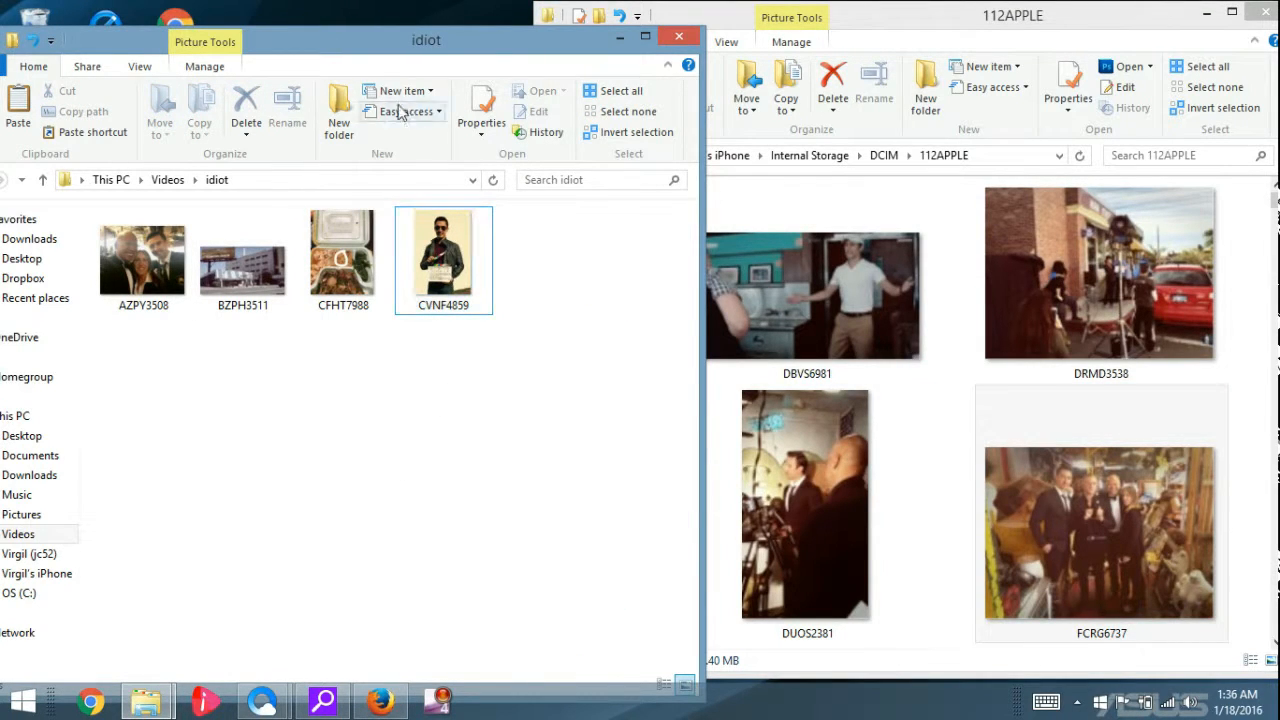
{"action": "left_click_drag", "start_coordinate": [362, 40], "coordinate": [445, 40]}
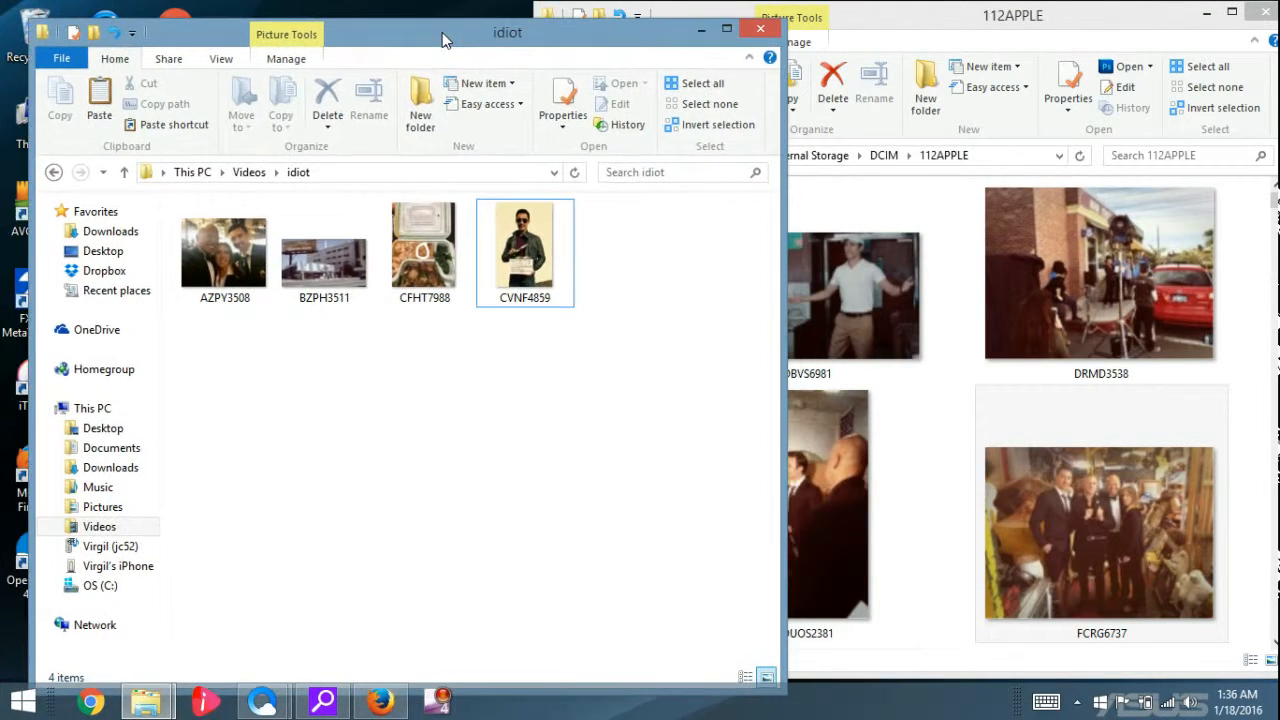